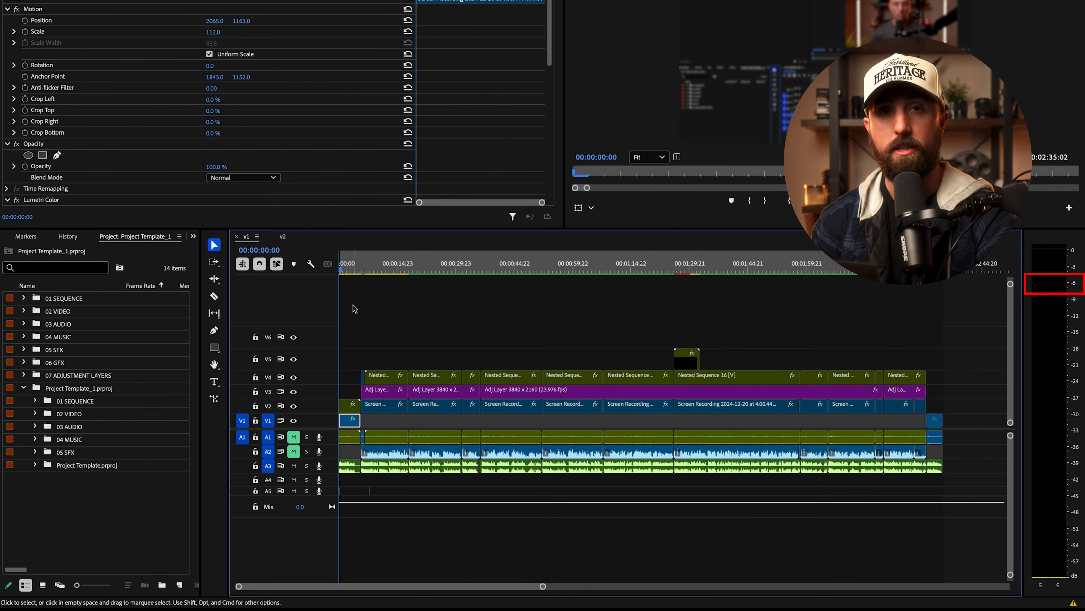
Step: Play the edit's opening up to 00:00:04:10, then select every audio clip on track A3
left_click(371, 304)
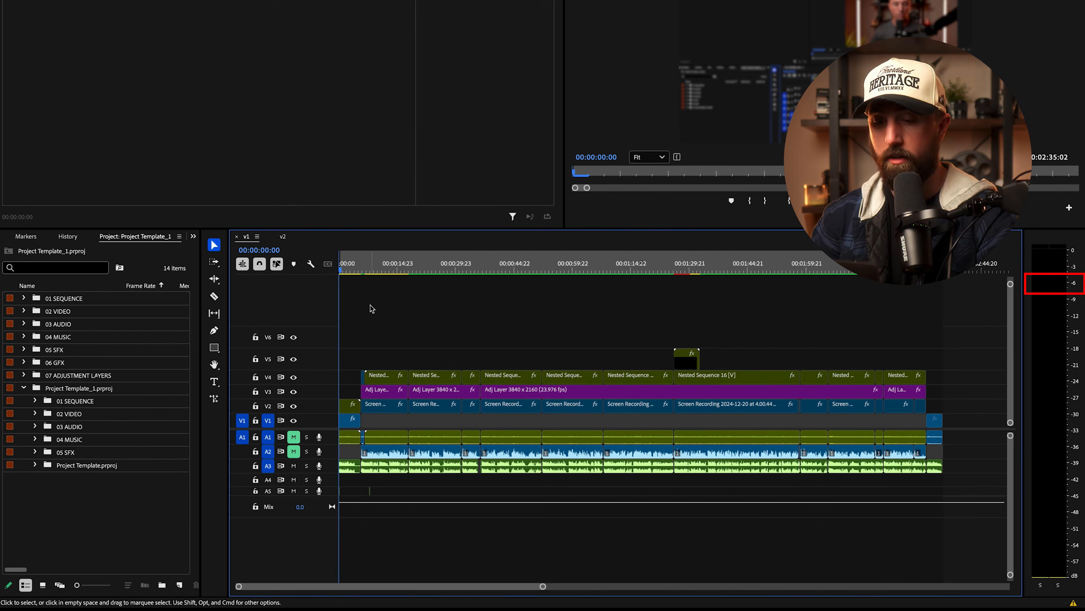
key("space")
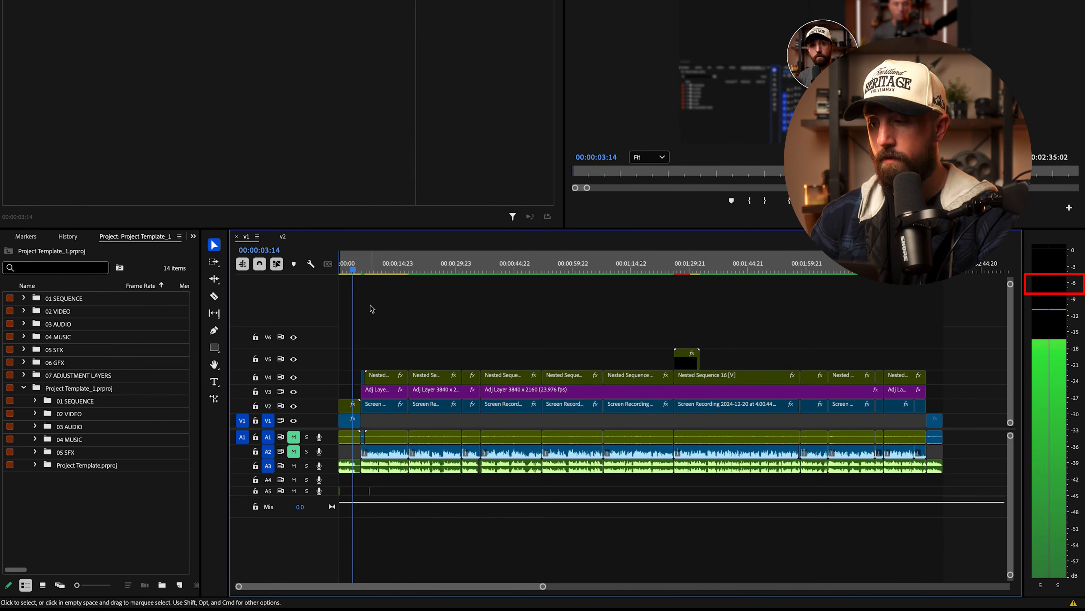
key("space")
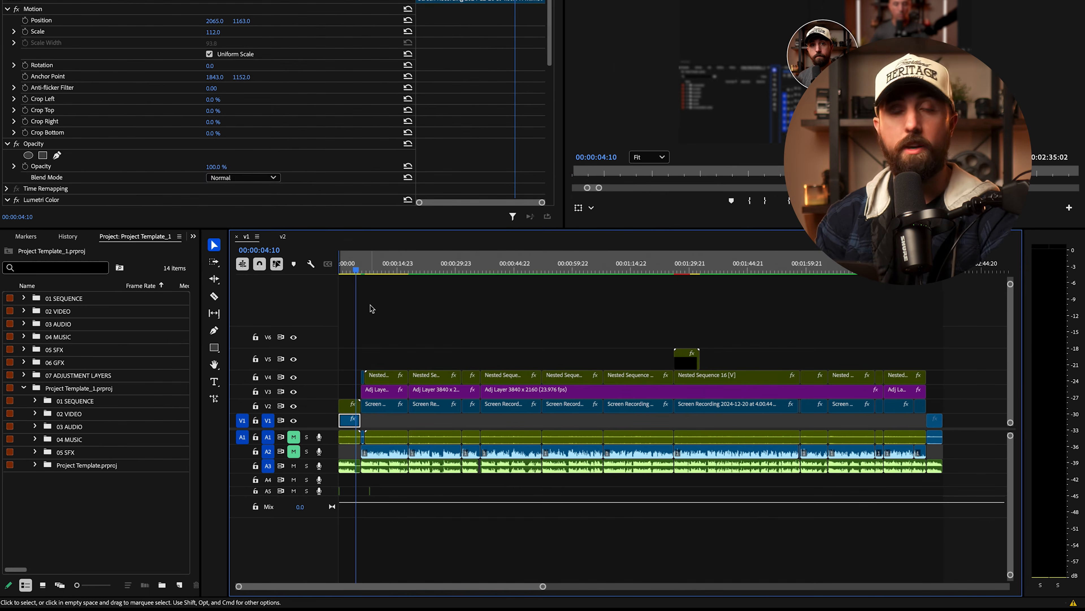
left_click_drag(970, 467, 349, 463)
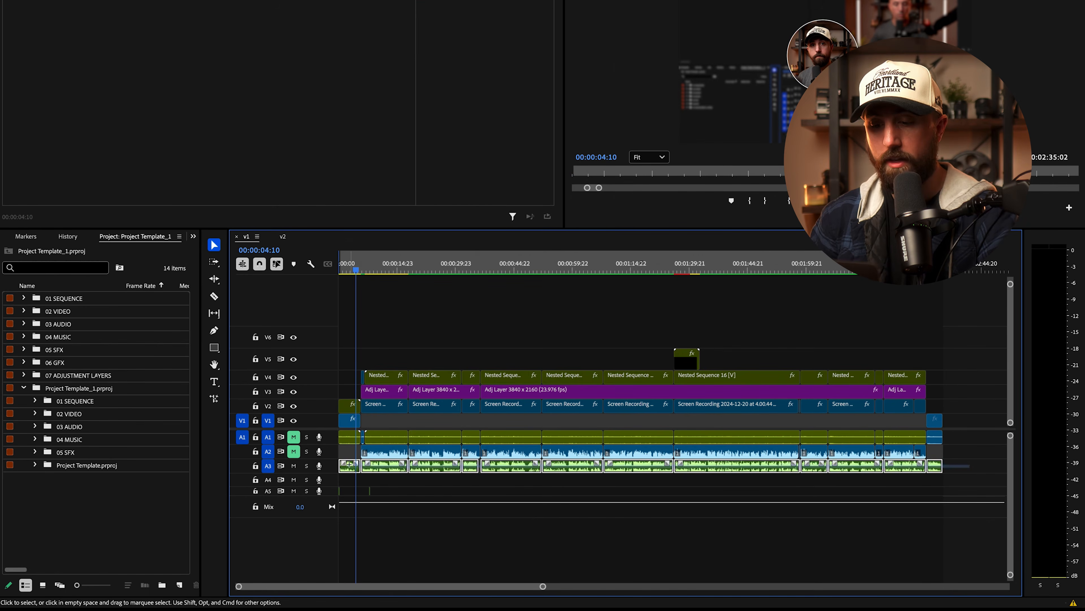
Step: Nest the selected A3 audio clips into one clip named Nested Sequence 02
right_click(385, 467)
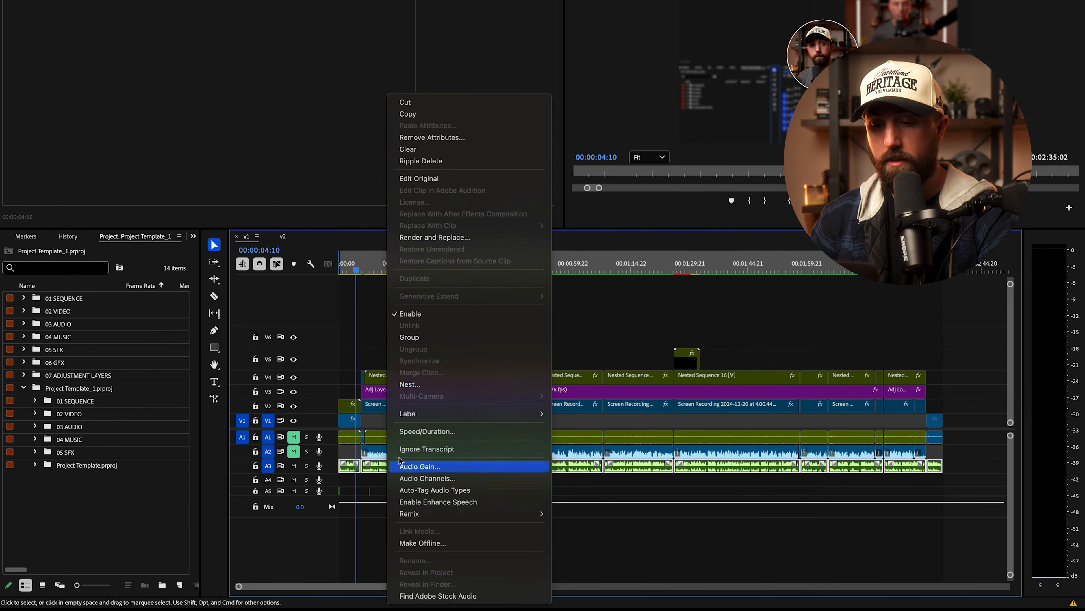
left_click(409, 384)
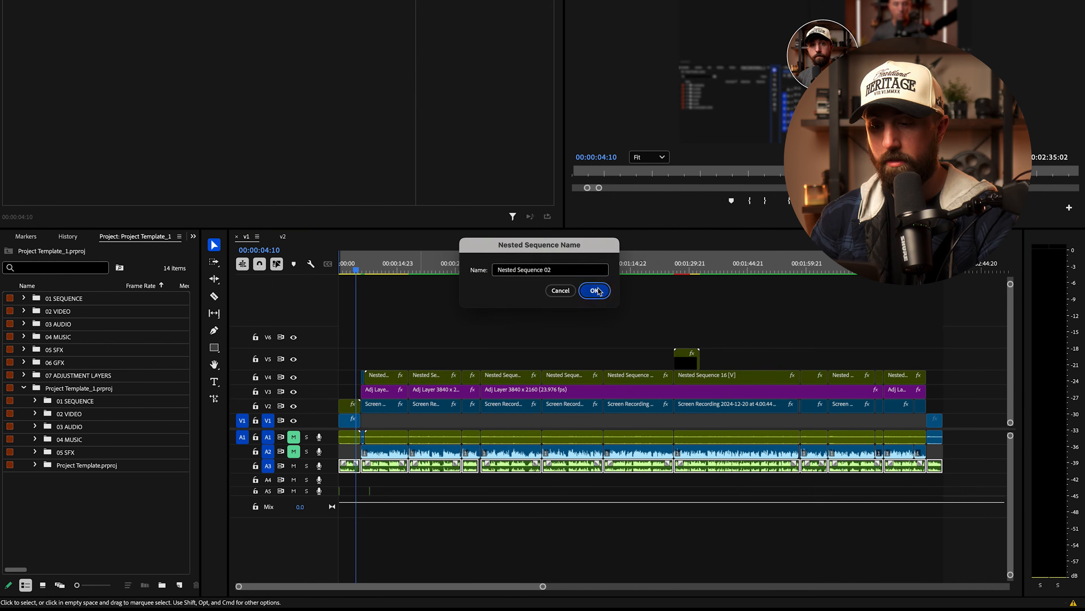
left_click(595, 291)
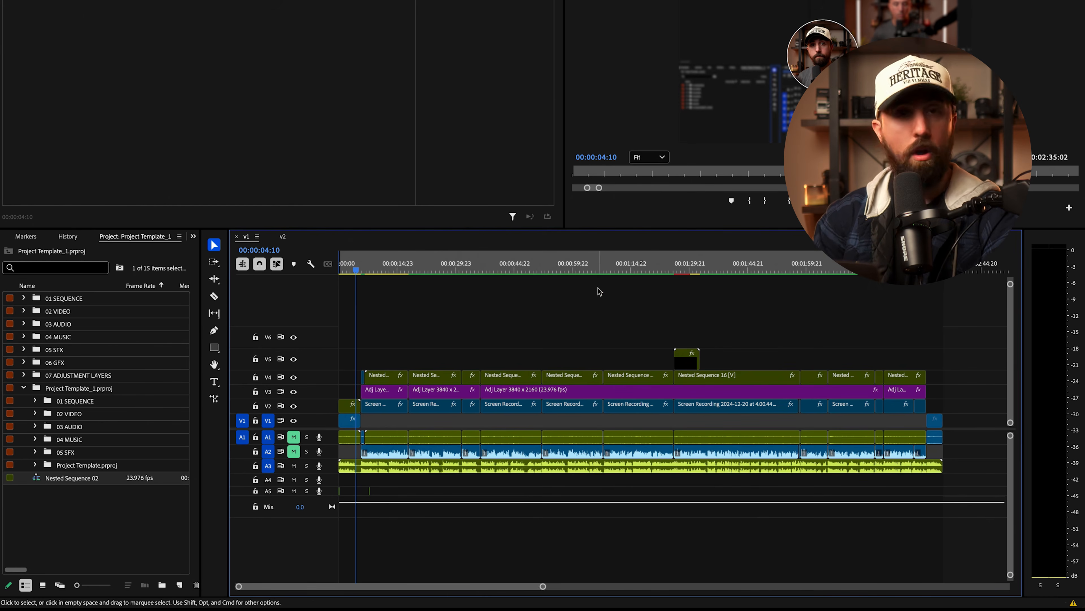
Step: Search the effects for 'para' and apply Parametric Equalizer to the nested A3 clip
left_click(594, 361)
left_click(86, 29)
left_click(52, 44)
type("para")
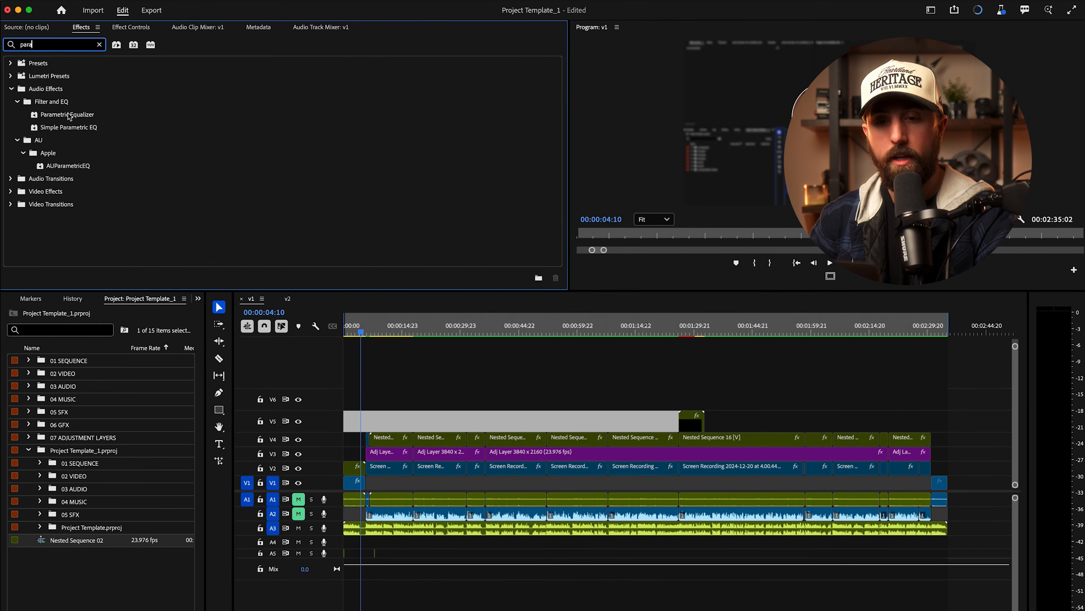
left_click_drag(69, 115, 449, 530)
Step: Apply the Dynamics effect to the nested A3 clip and show its Effect Controls
left_click(100, 45)
type("dya")
key("BackSpace")
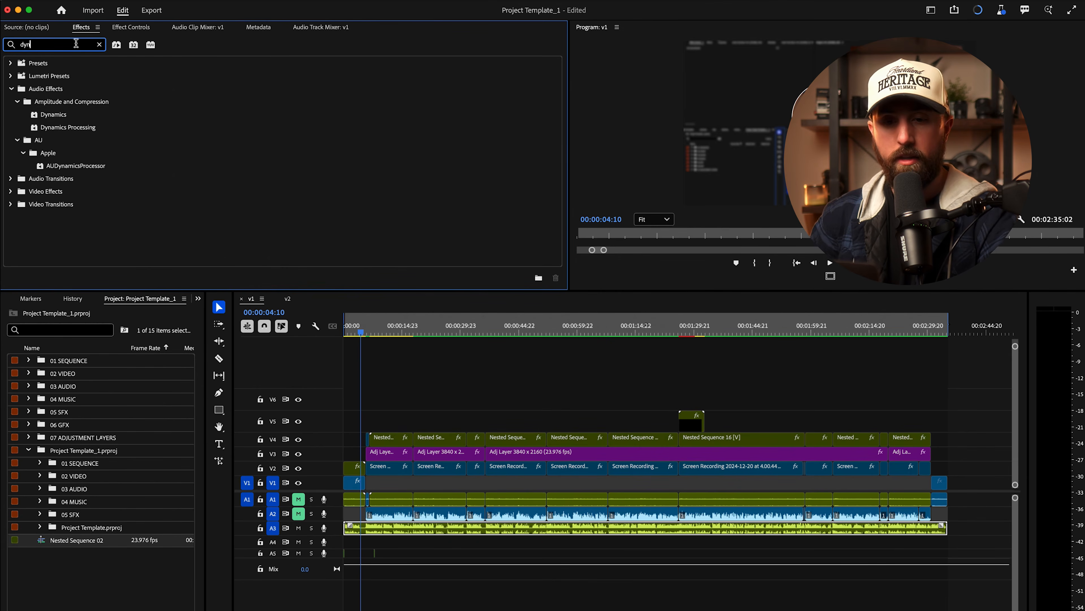
left_click(57, 115)
left_click_drag(459, 447, 483, 527)
left_click(484, 528)
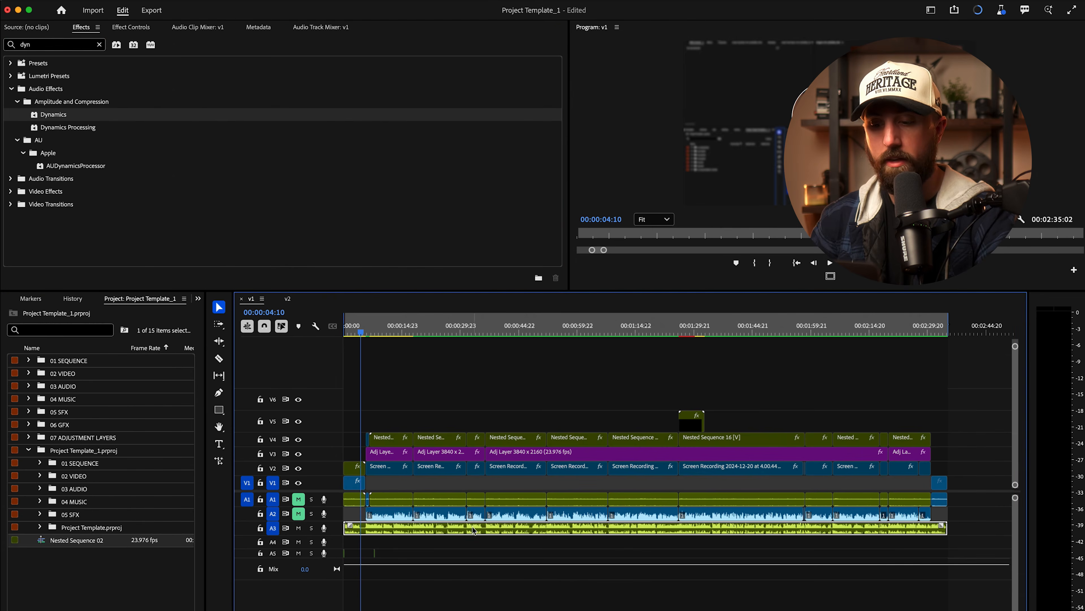
left_click(135, 30)
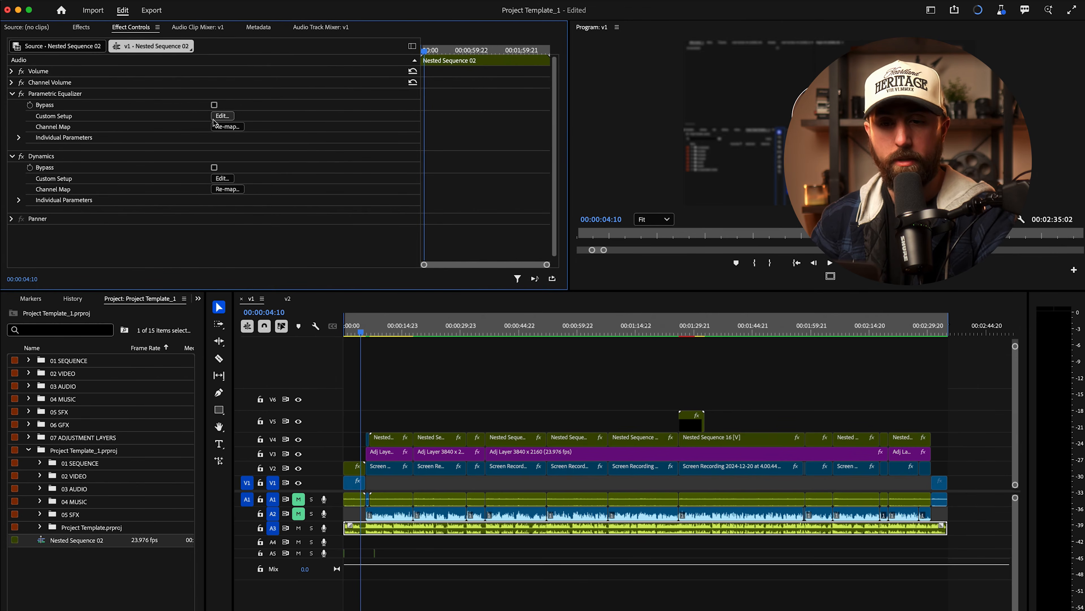
Step: Load the Vocal Enhancer preset in the Parametric Equalizer editor, listen to it, and close the editor
left_click(222, 116)
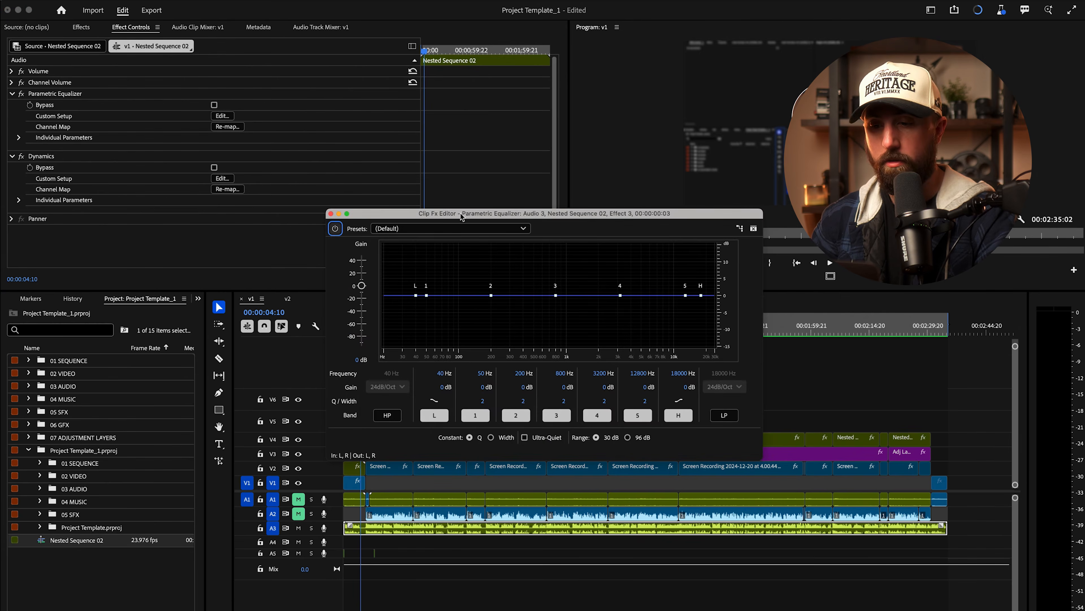
left_click(459, 229)
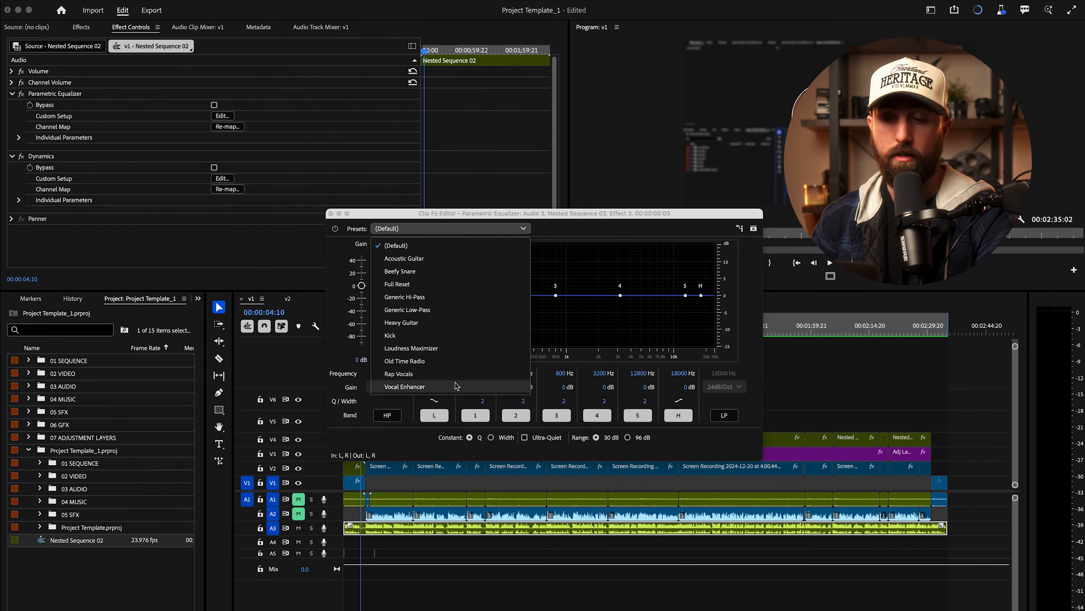
left_click(404, 386)
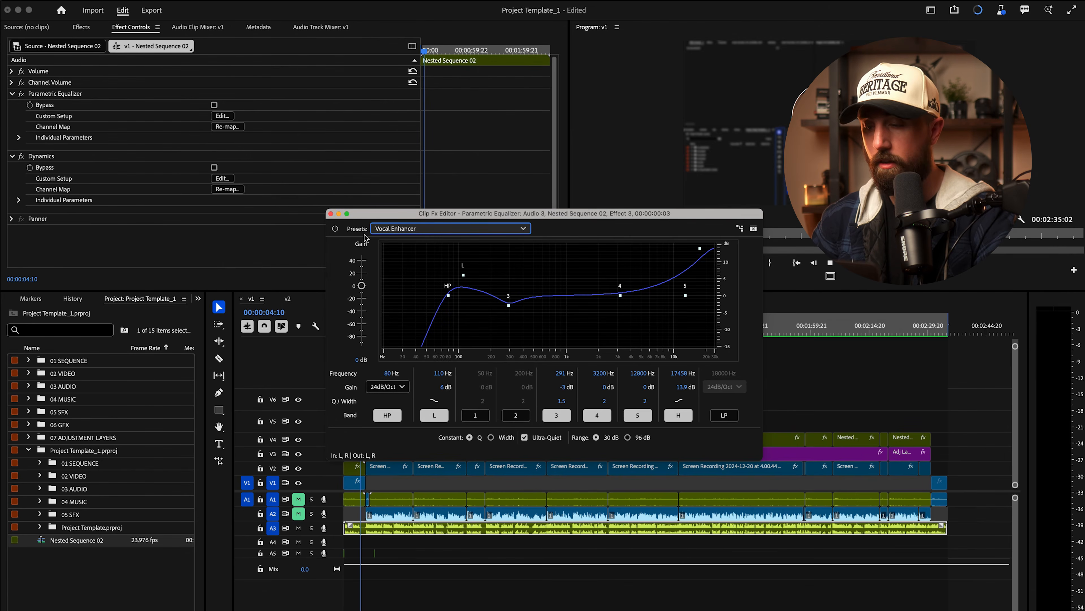
key("space")
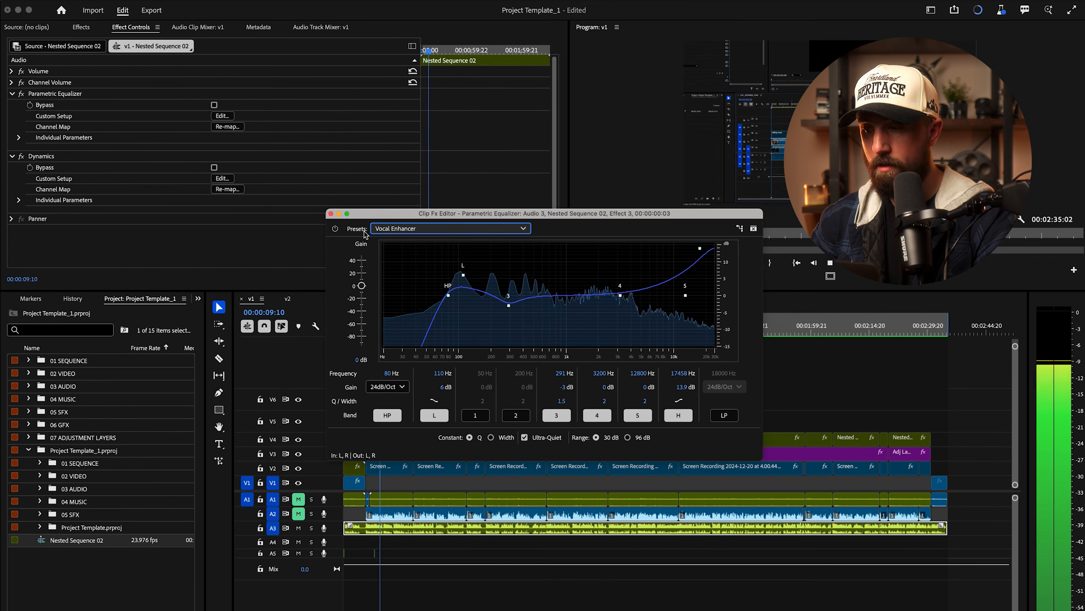
key("space")
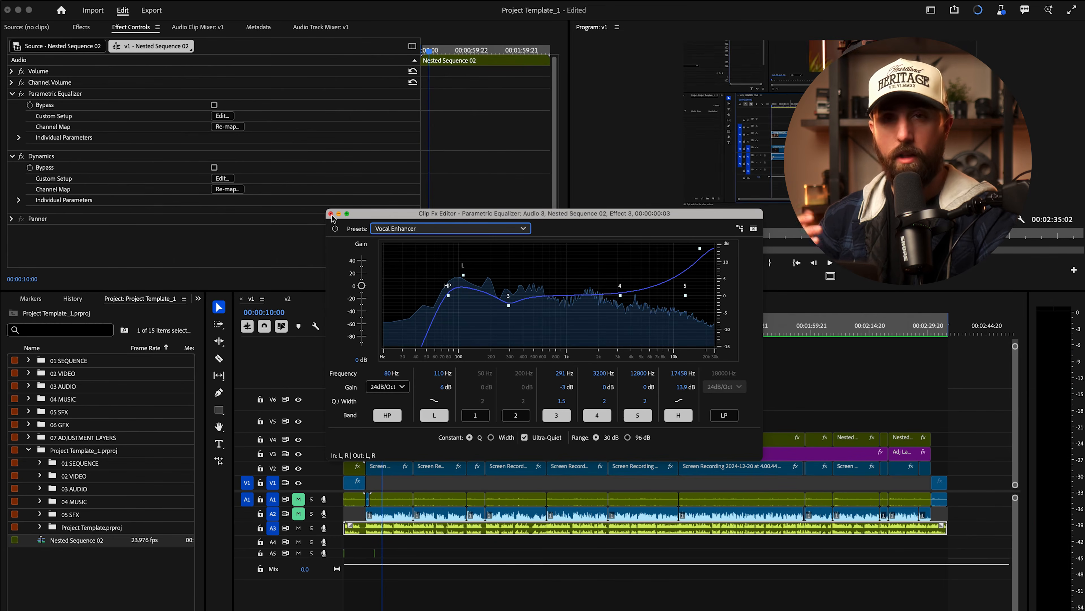
left_click(331, 214)
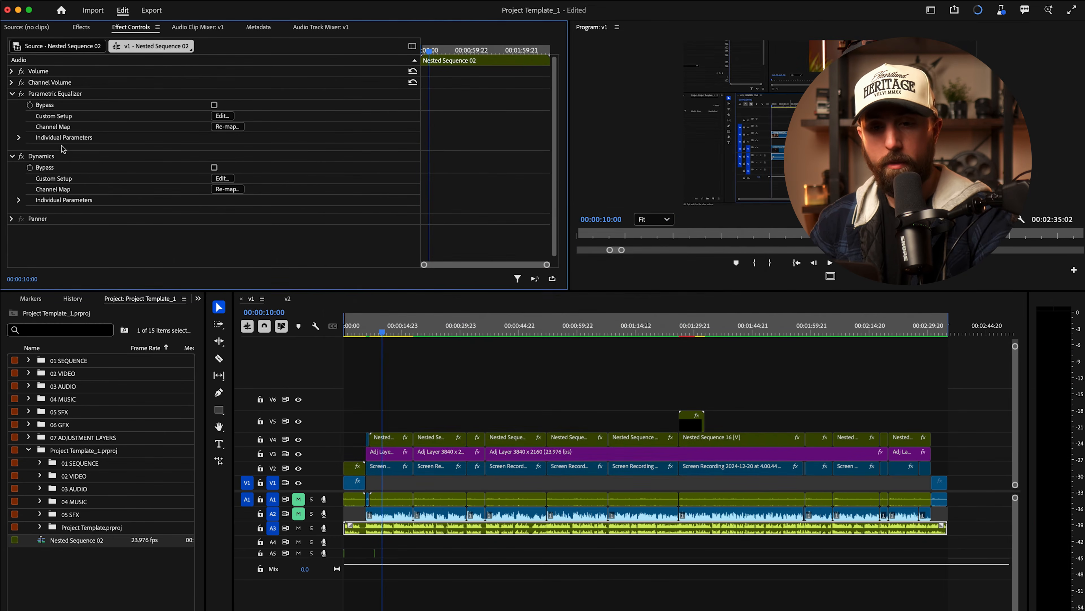
Step: Give Dynamics the Soft Compression preset with the limiter on at a -3.2 dB threshold, then play it back
left_click(224, 179)
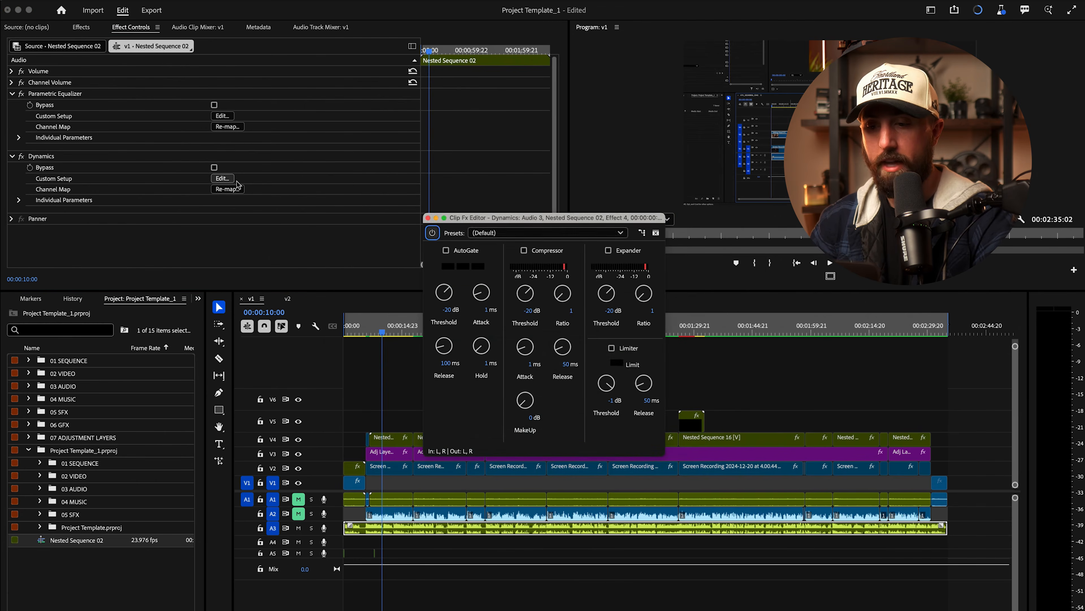
left_click(492, 234)
left_click(532, 379)
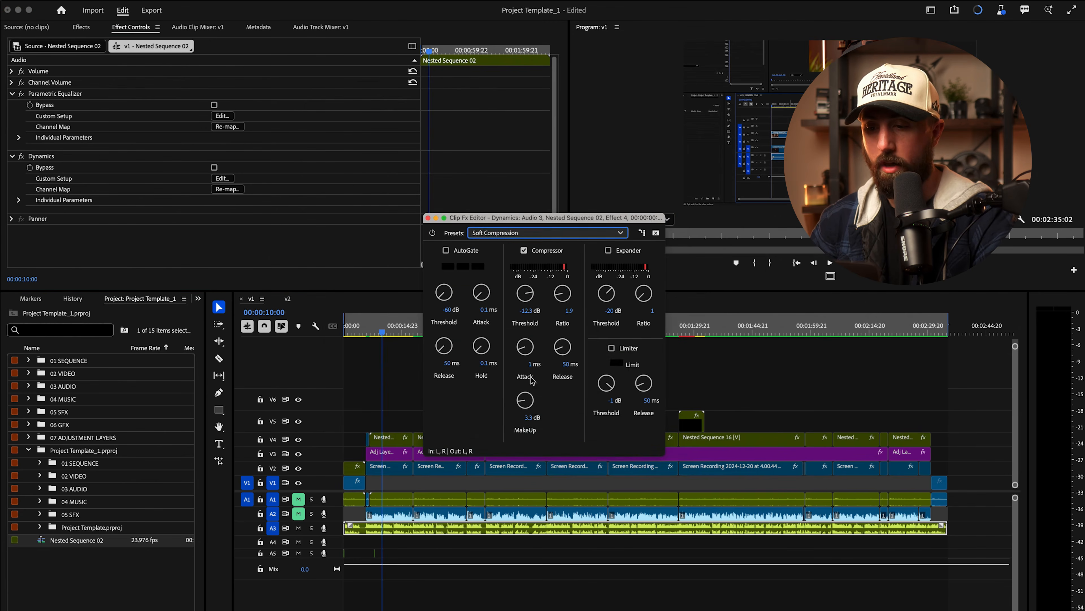
left_click(614, 351)
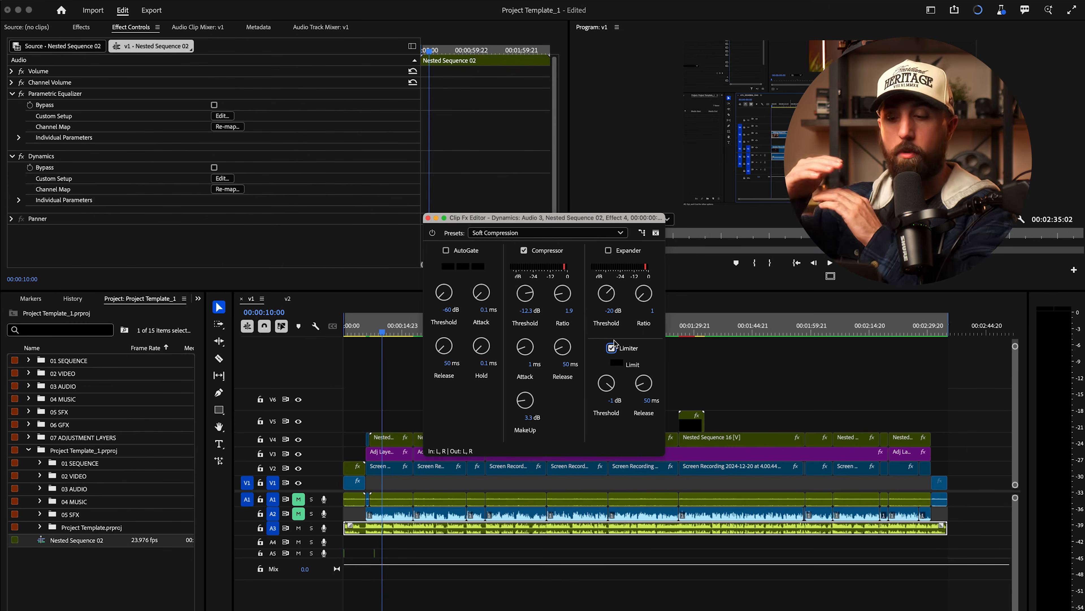
left_click(612, 401)
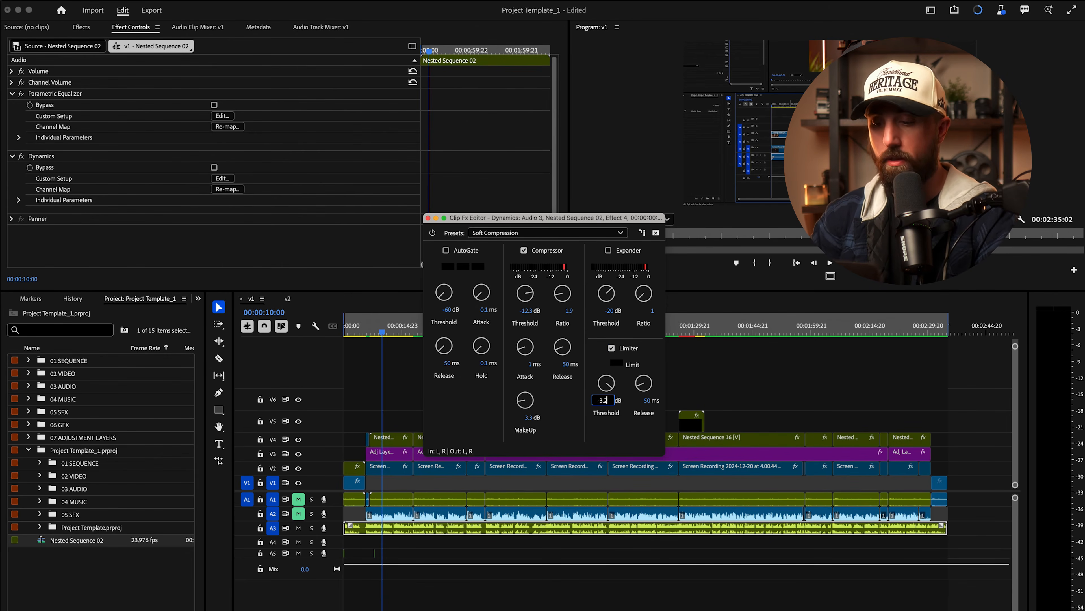
key("Return")
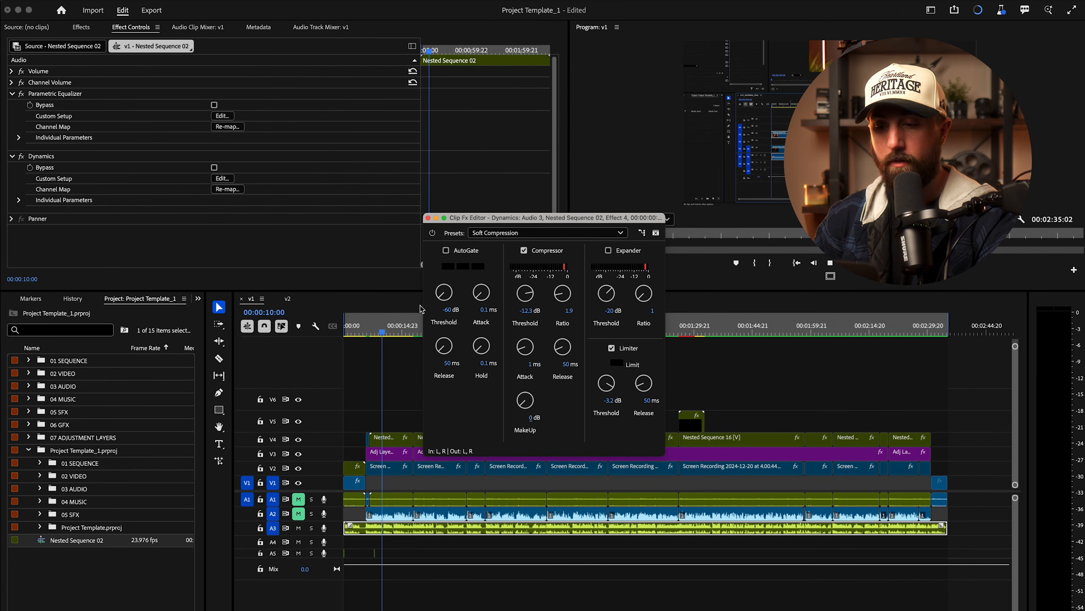
key("space")
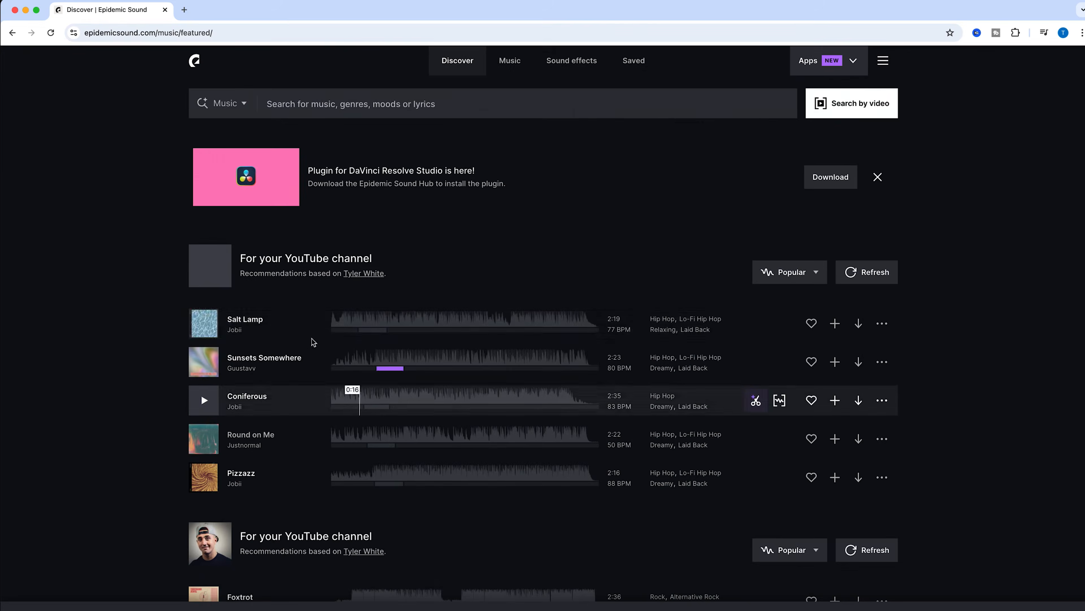
Step: Browse the Epidemic Sound music catalog's Hip Hop genre and preview the first track
scroll(427, 360, "down", 5)
scroll(371, 375, "up", 5)
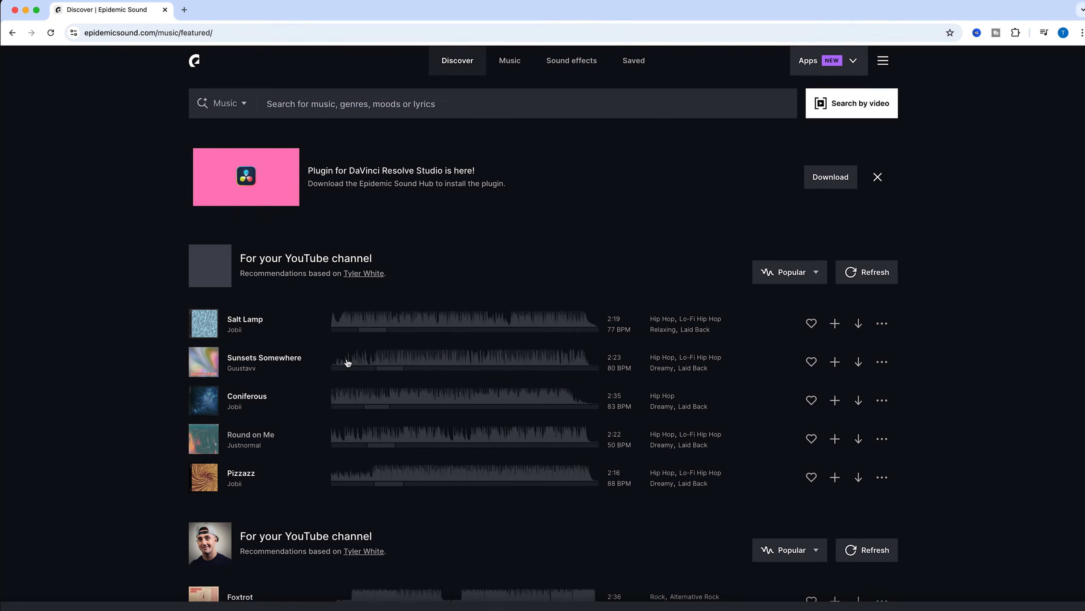
left_click(510, 62)
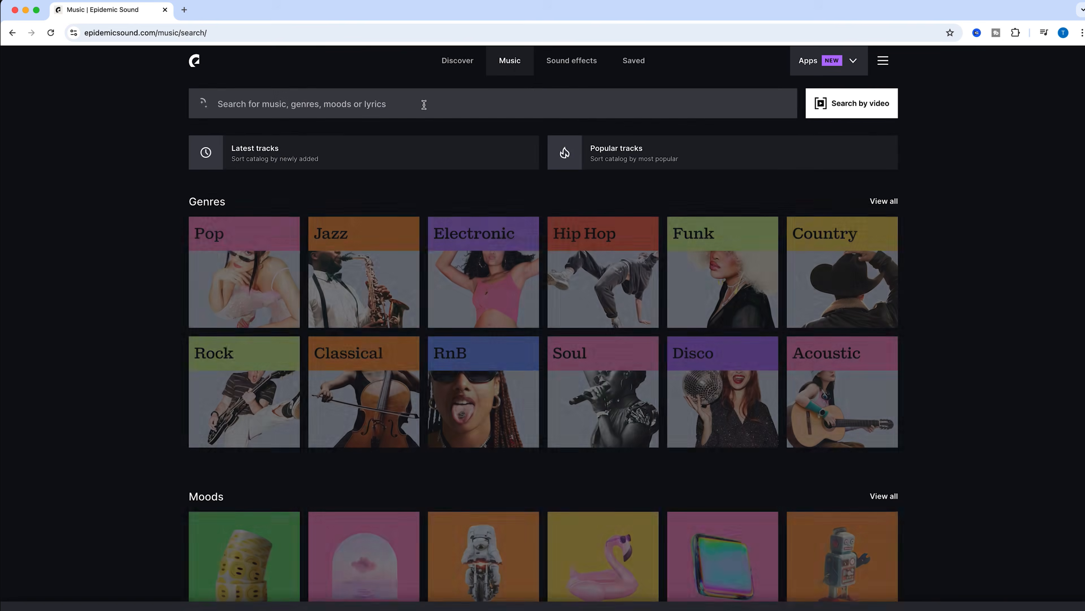
left_click(428, 106)
left_click(412, 80)
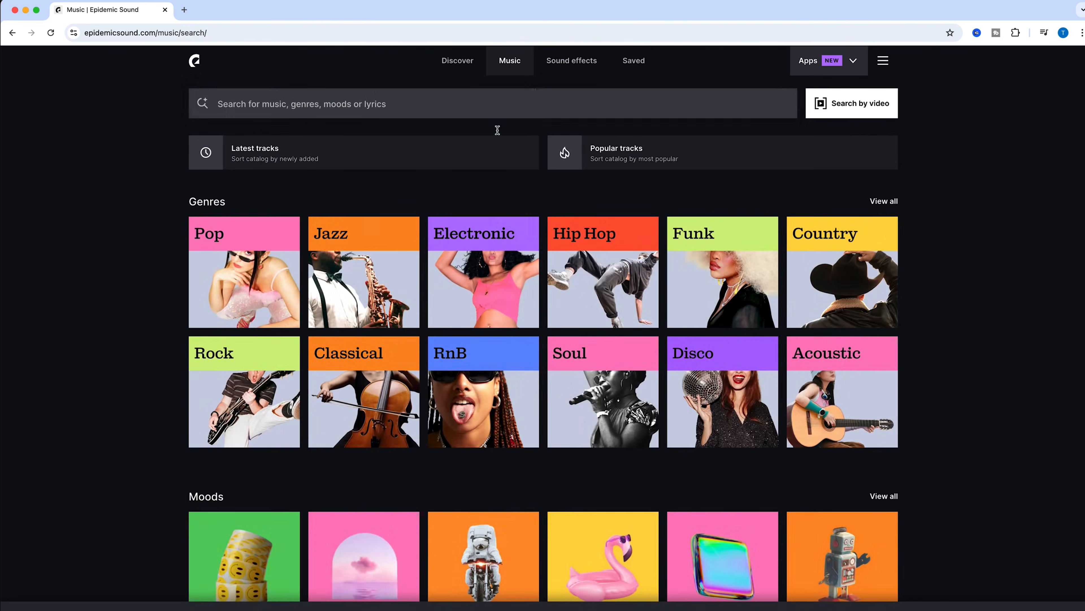
left_click(604, 276)
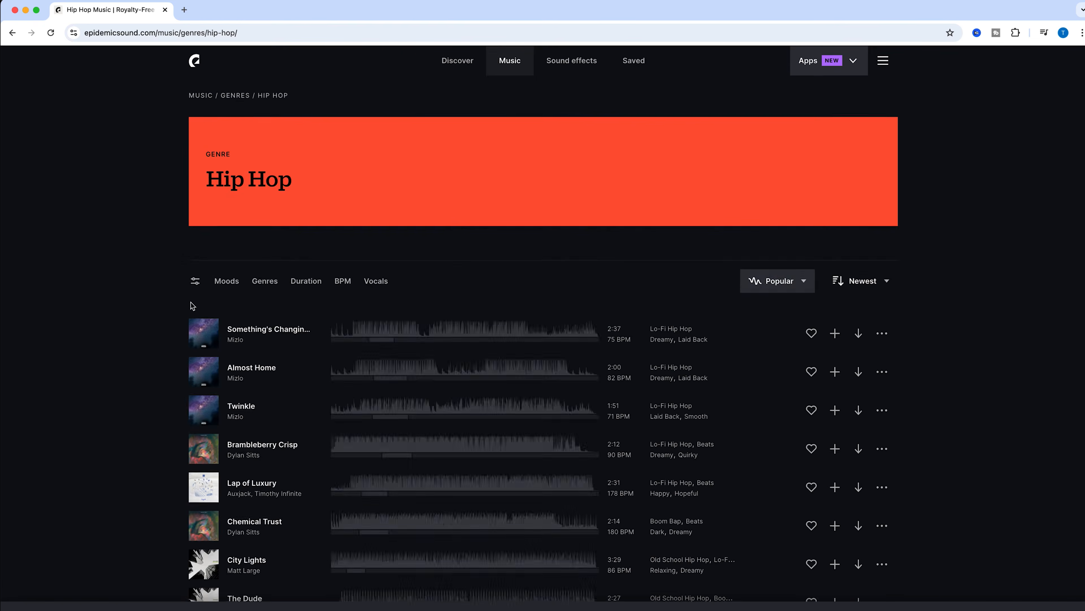
scroll(205, 278, "down", 1)
left_click(204, 254)
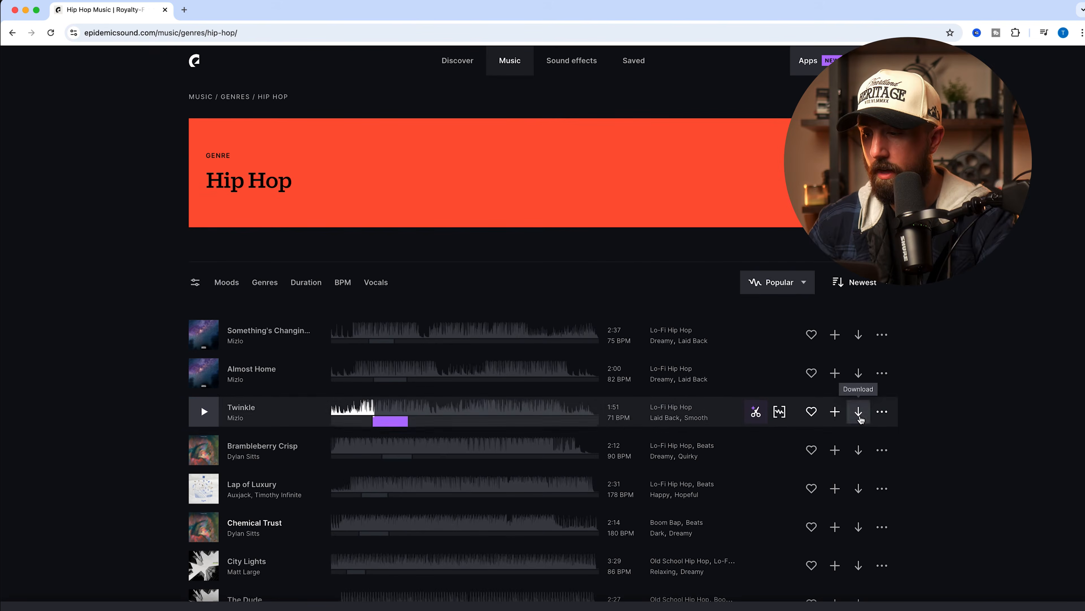
Step: Download Twinkle as a full-mix MP3 and save it in the project's 04_MUSIC folder
left_click(858, 412)
left_click(697, 492)
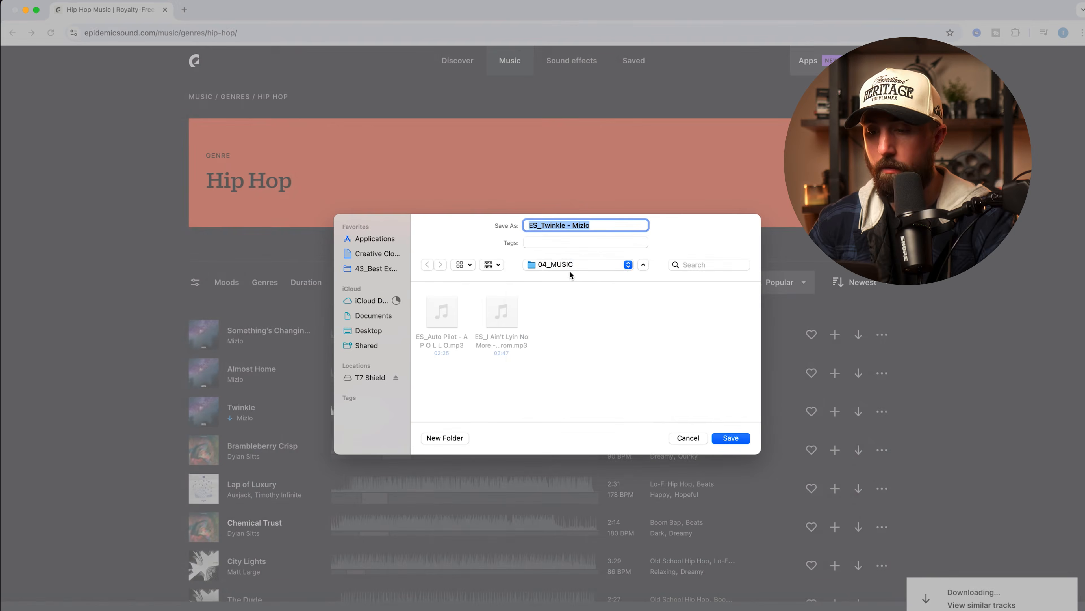
left_click(573, 266)
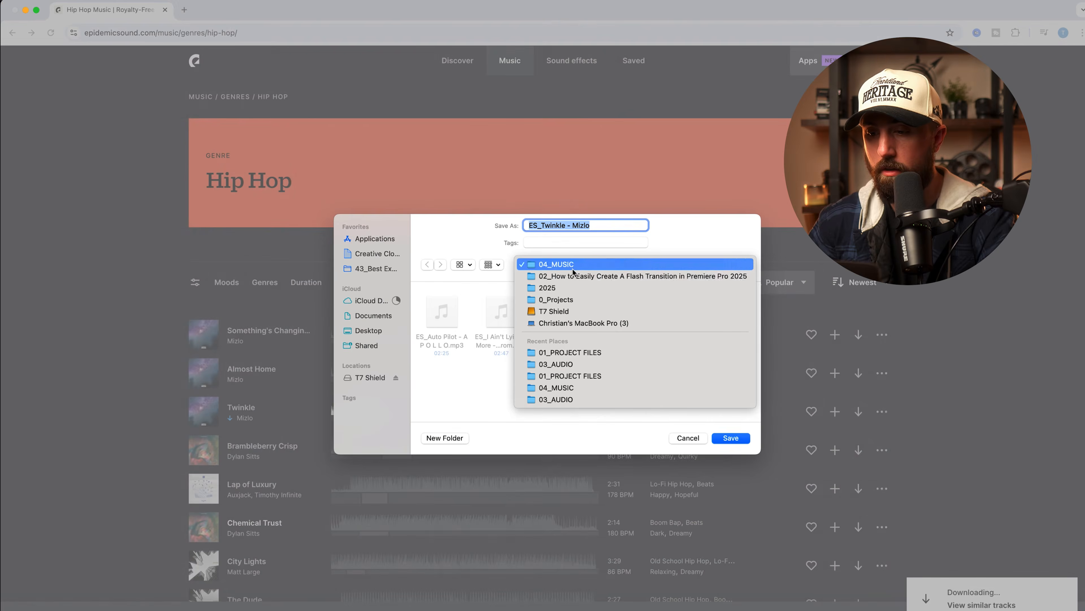
left_click(564, 289)
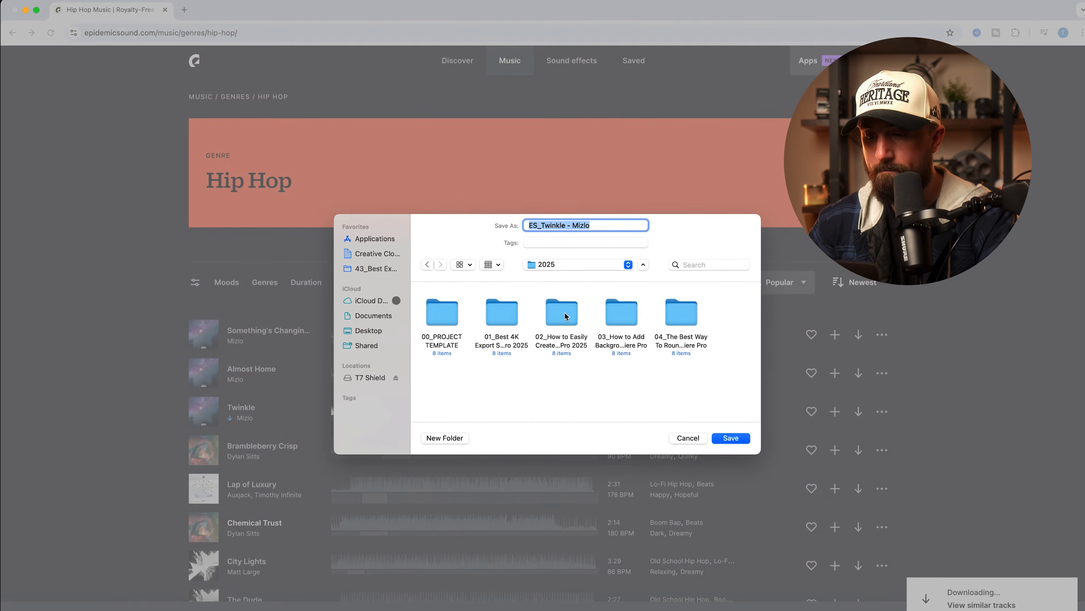
double_click(648, 314)
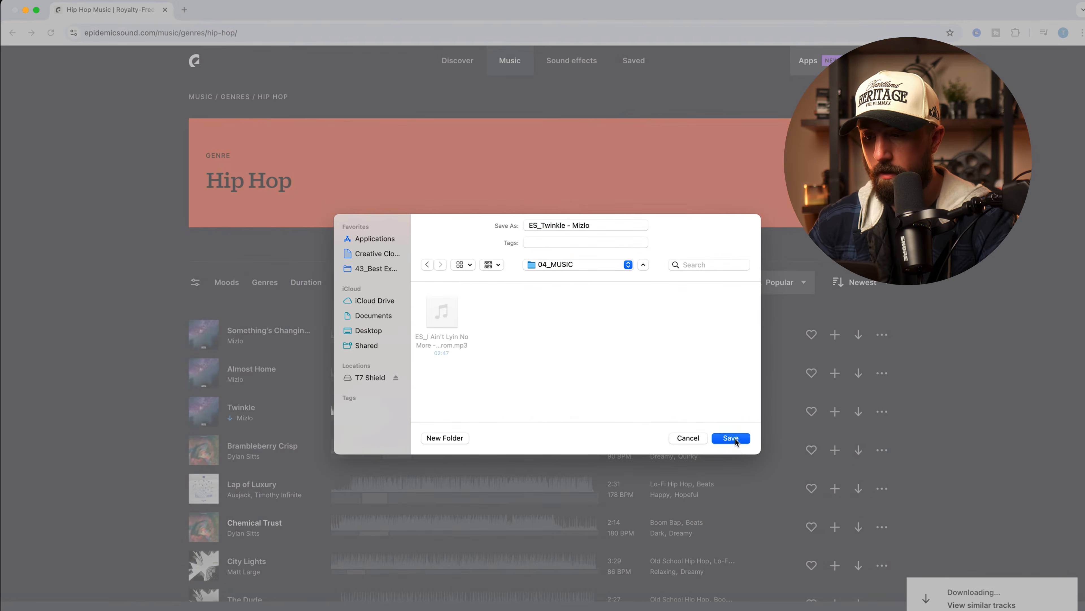
left_click(731, 438)
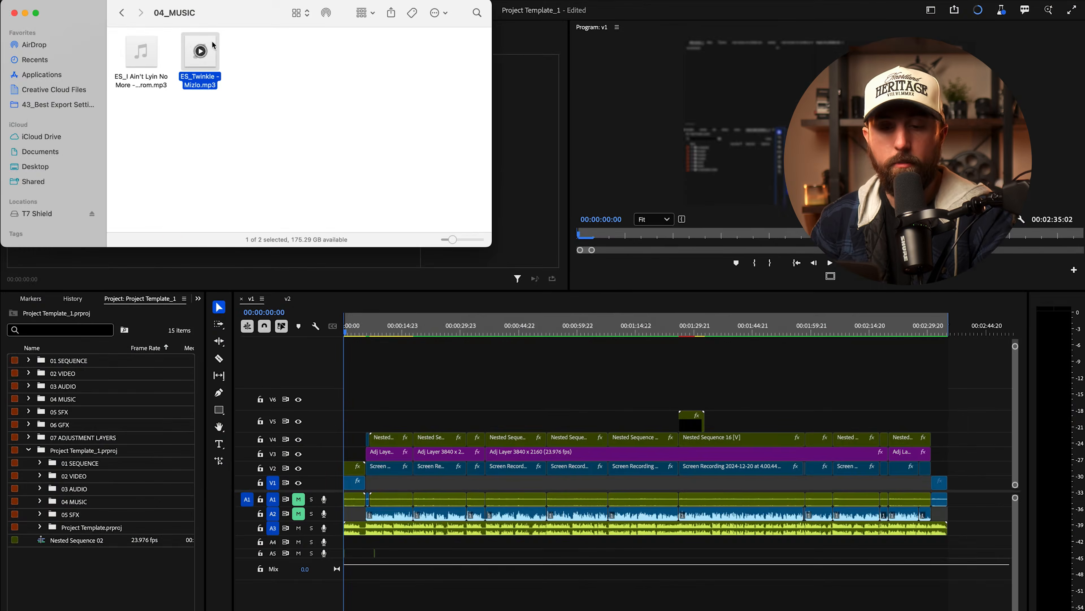
Step: Import ES_Twinkle - Mizlo.mp3 into the Project panel, place it on track A4, and play the sequence
left_click_drag(212, 45, 114, 598)
left_click_drag(192, 484, 365, 484)
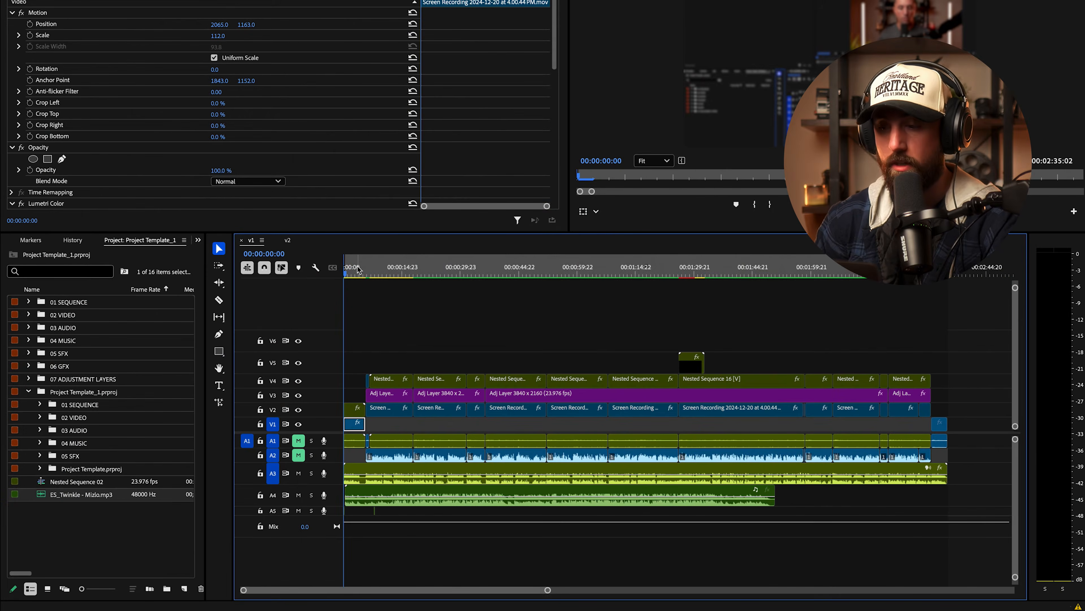
key("space")
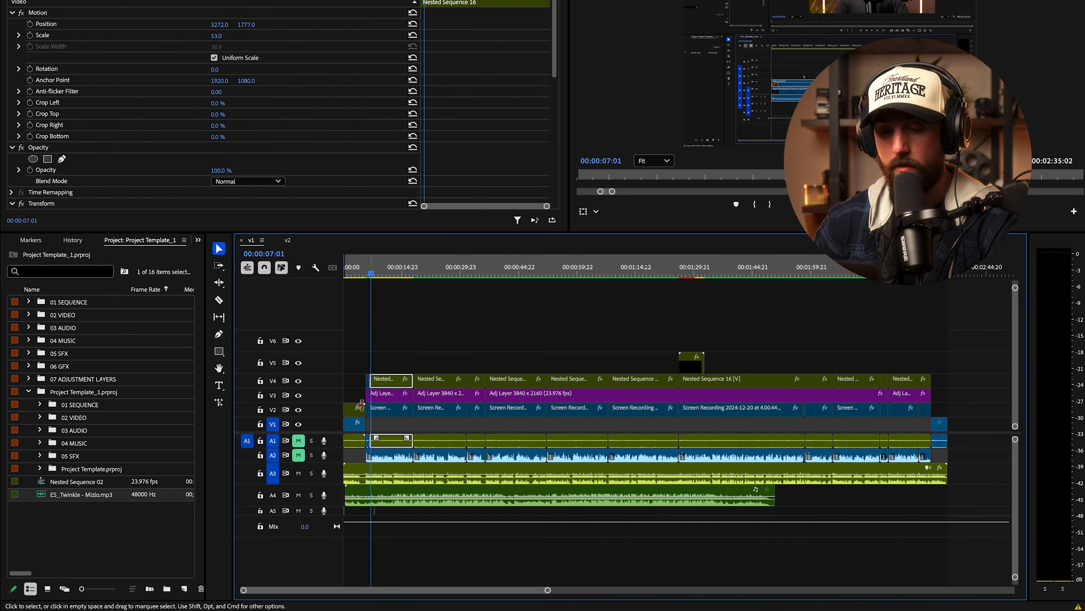
Step: Expand track A4, pull the Twinkle clip's volume down to about -22 dB, and play it back
double_click(337, 499)
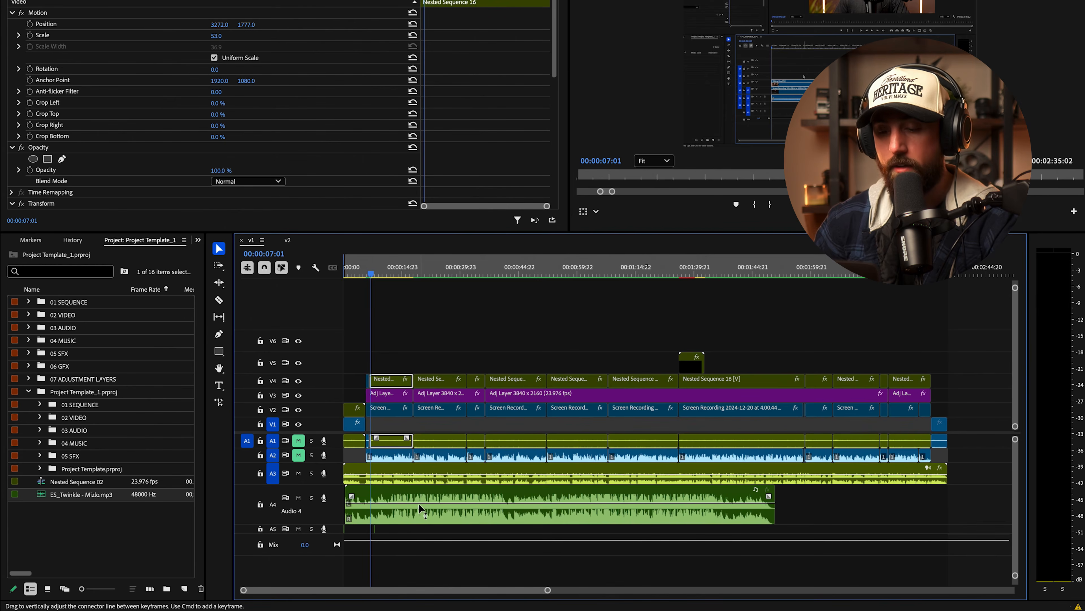
mouse_move(449, 504)
left_mouse_down()
mouse_move(456, 530)
mouse_move(451, 518)
left_mouse_up()
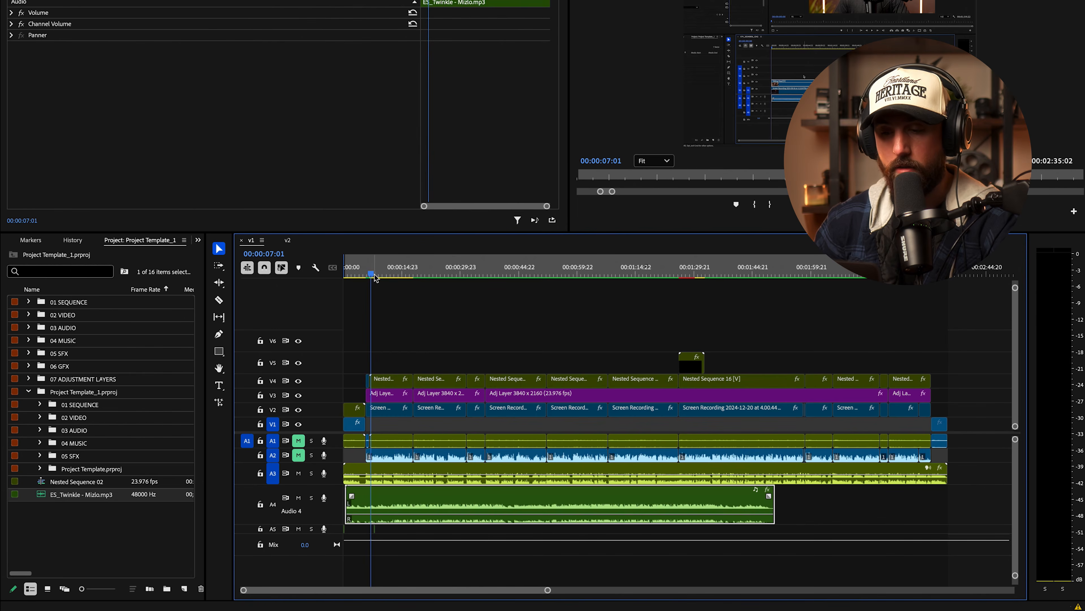
key("space")
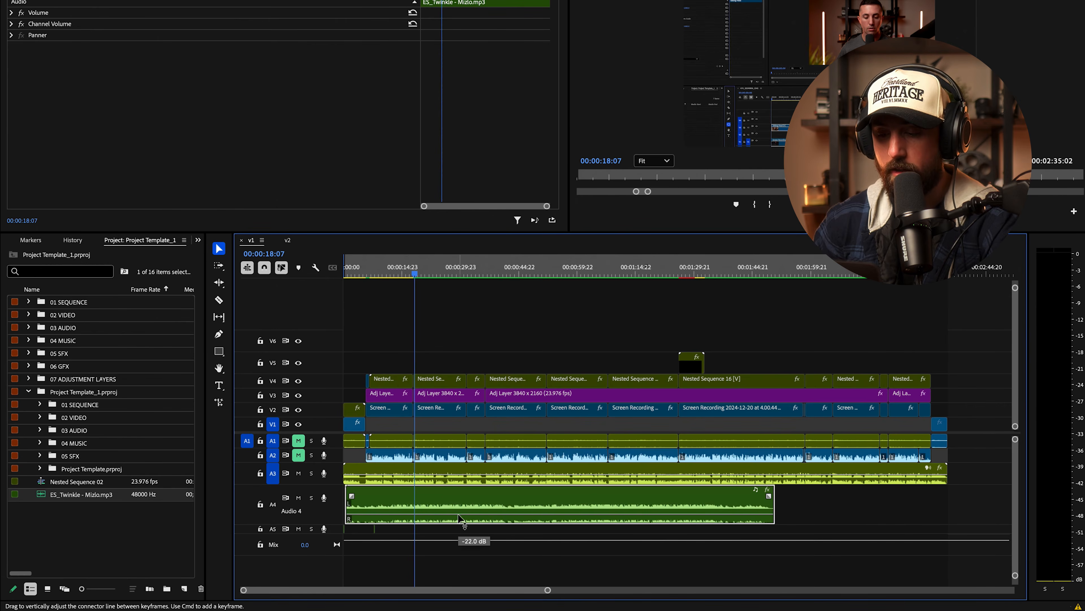
key("space")
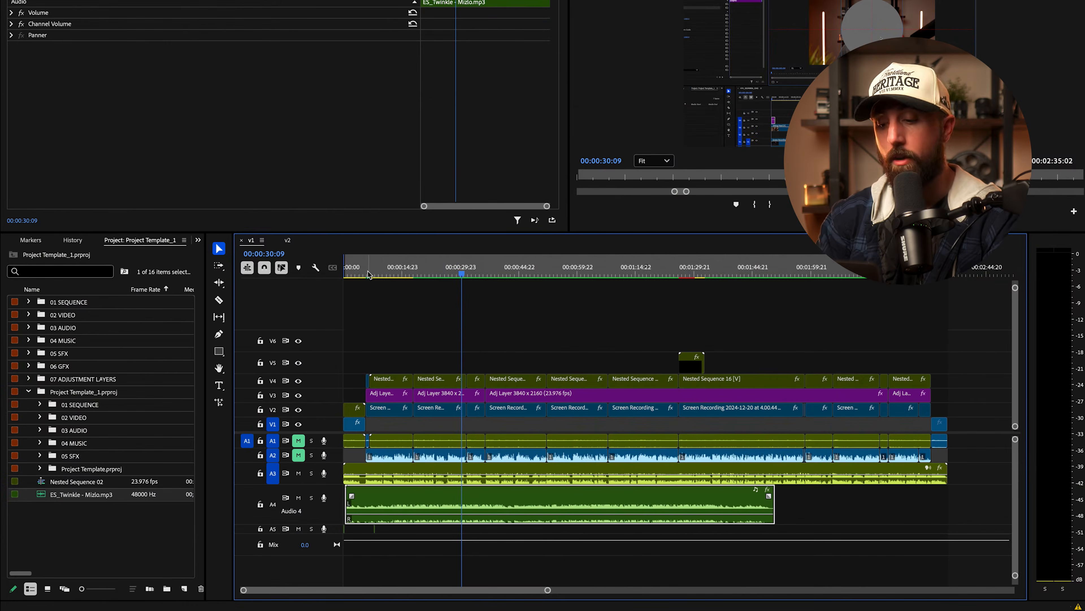
Step: Play from about 11 seconds to find the music's cut point at 00:00:13:17
key("=")
key("=")
key("=")
key("=")
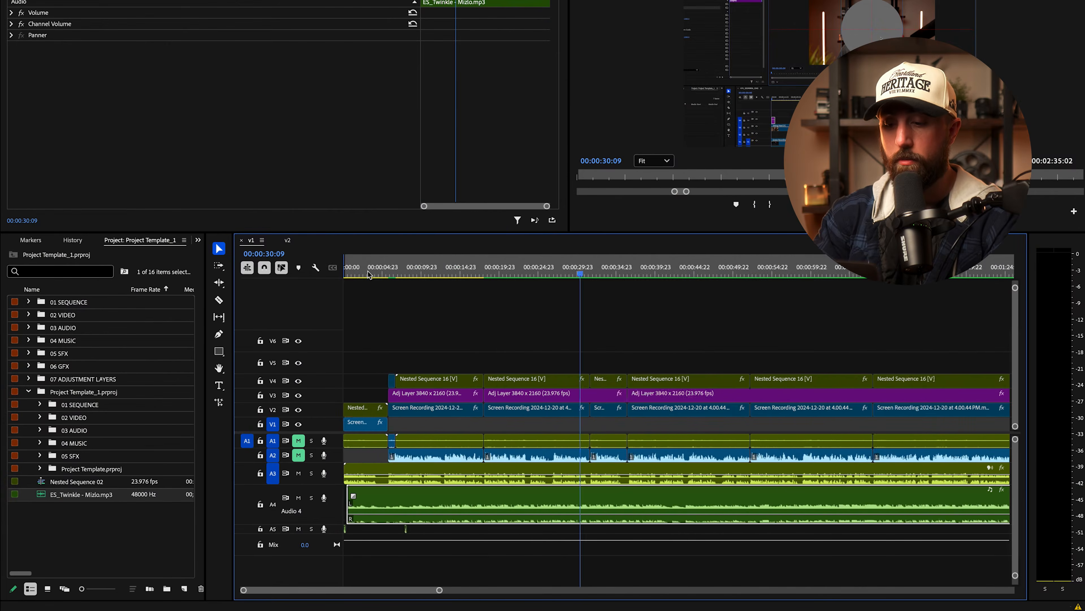
left_click_drag(456, 265, 389, 268)
key("-")
key("-")
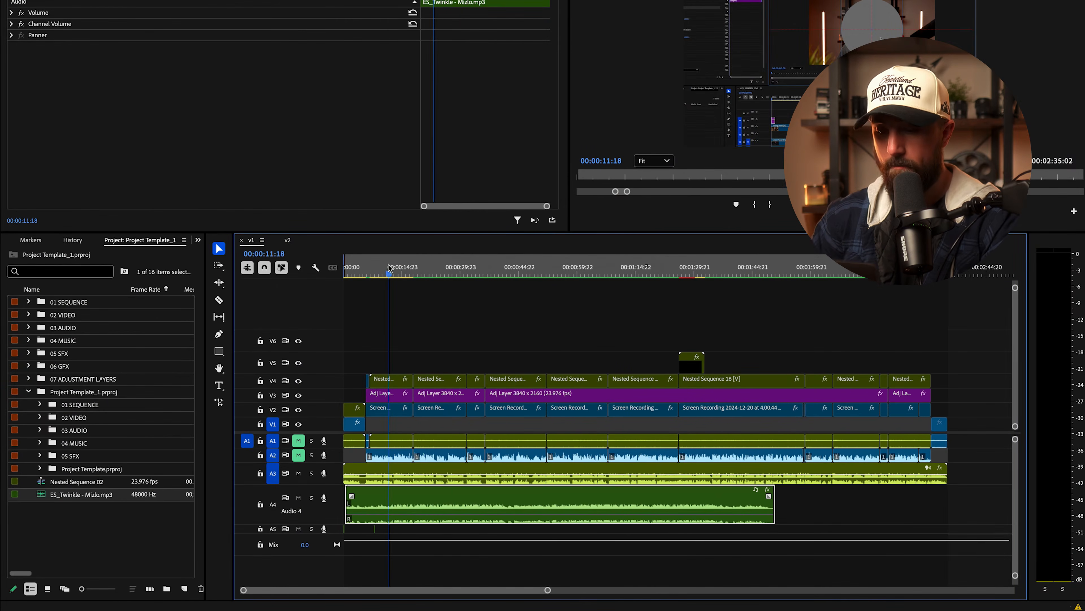
key("space")
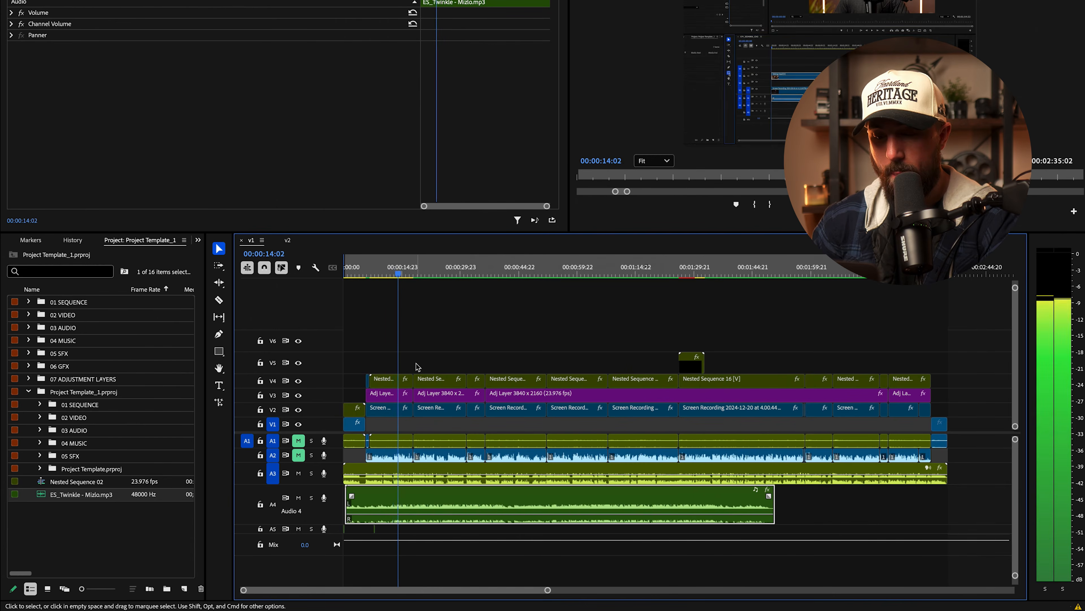
key("space")
key("=")
key("=")
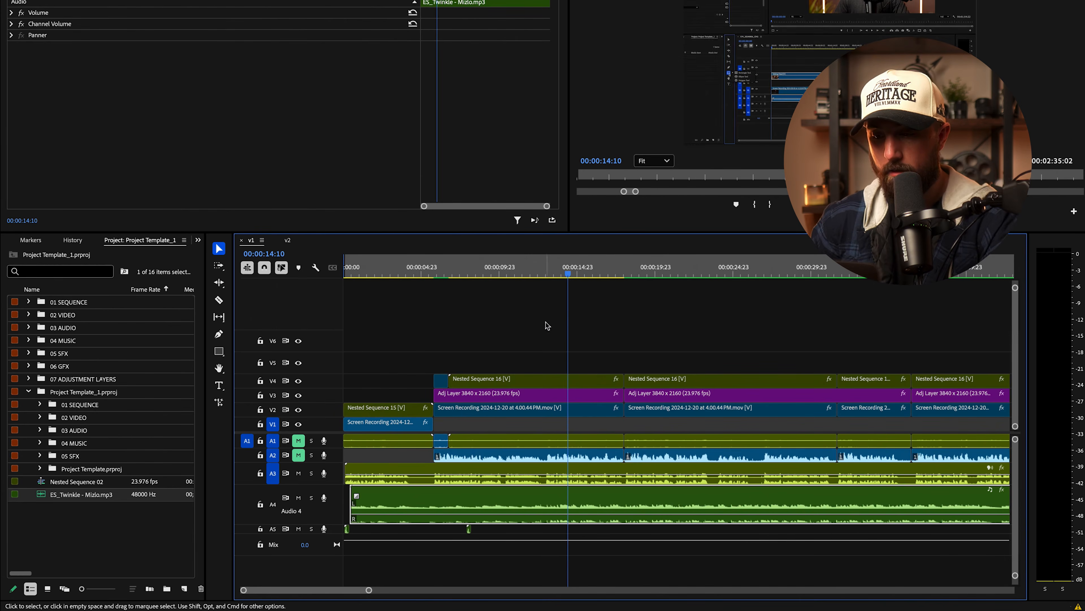
left_click_drag(567, 272, 557, 273)
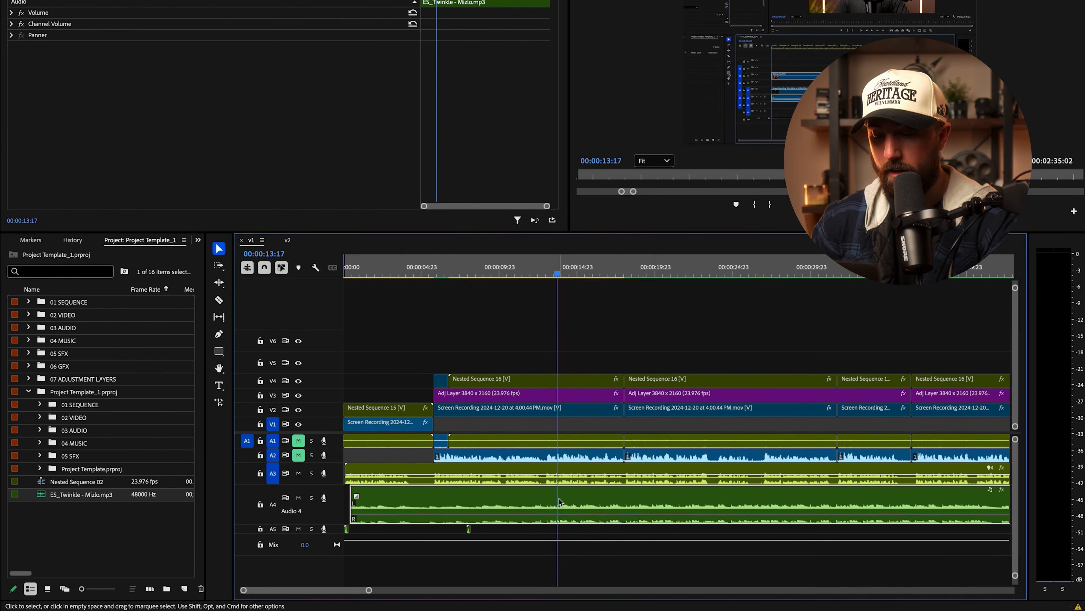
Step: Split the music there, delete the first part, move the rest to the start, and add a two-second fade-in
key("super+k")
key("Delete")
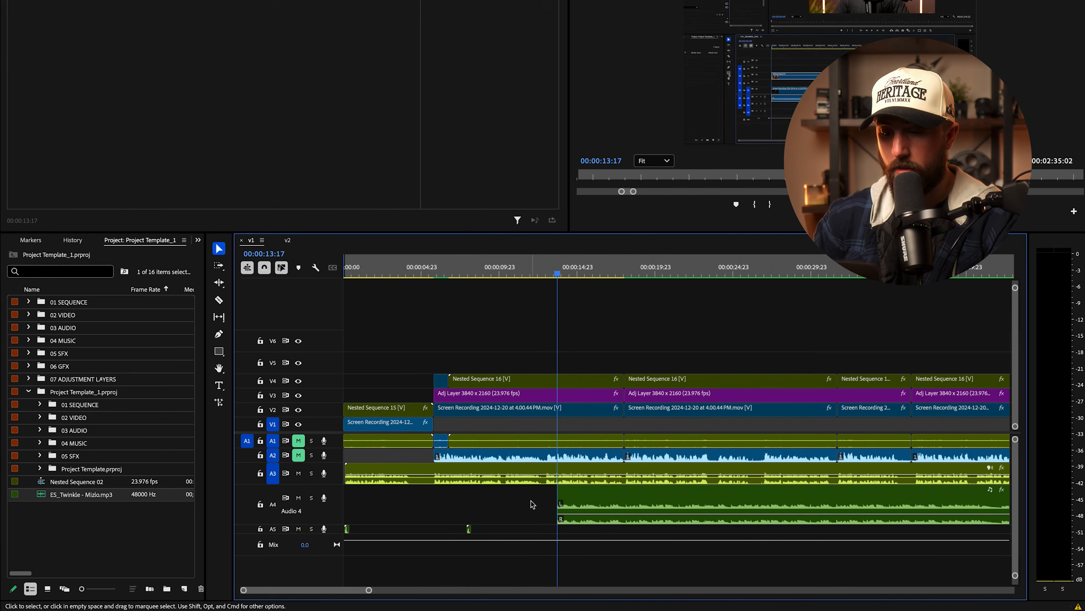
mouse_move(618, 497)
left_mouse_down()
mouse_move(349, 493)
mouse_move(367, 499)
left_mouse_up()
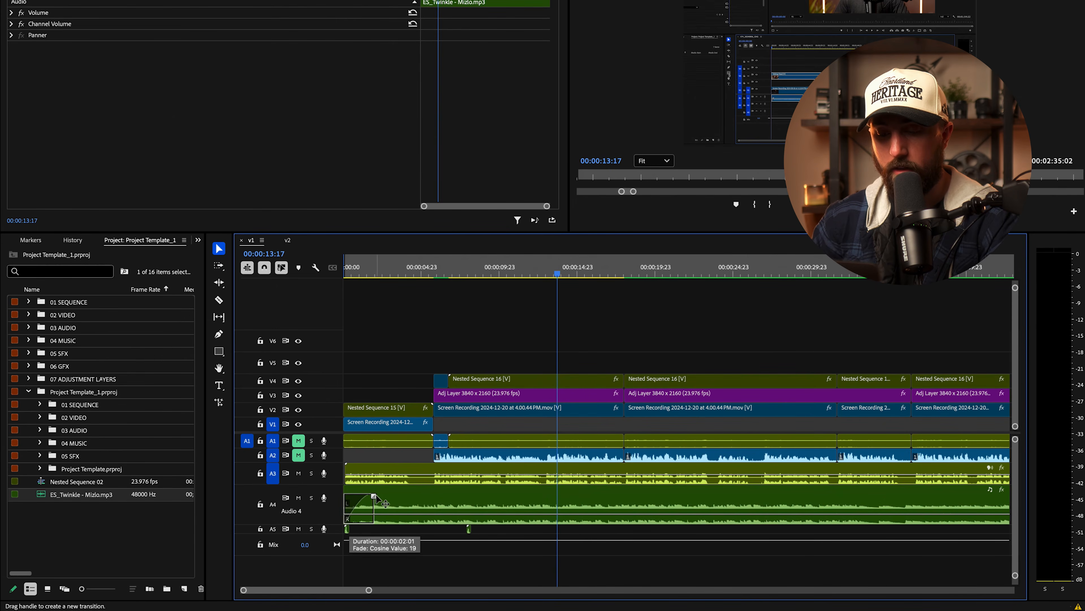
left_click_drag(391, 503, 390, 502)
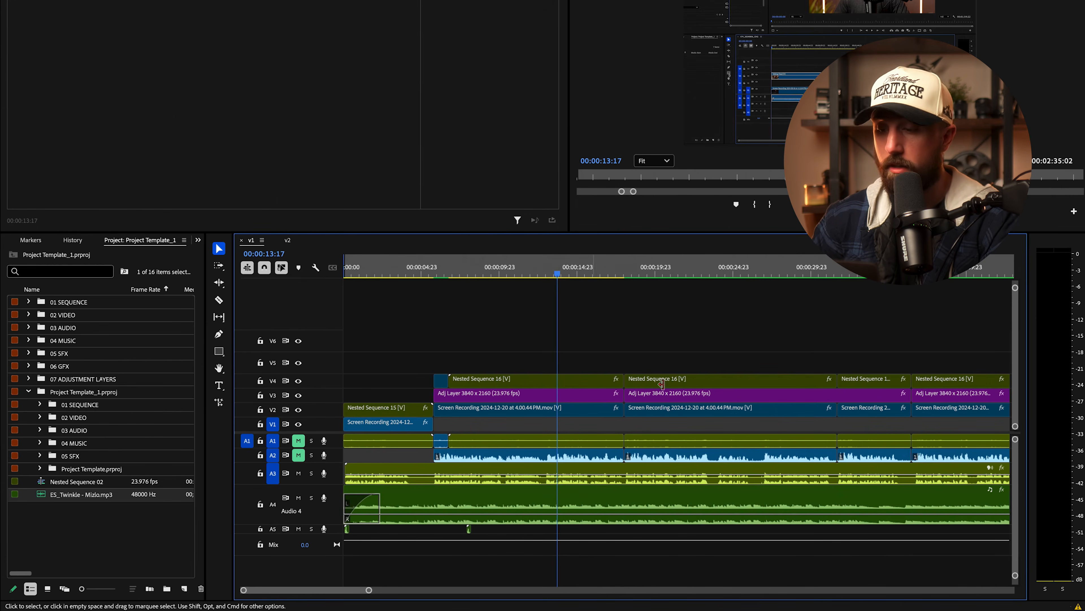
key("Home")
key("space")
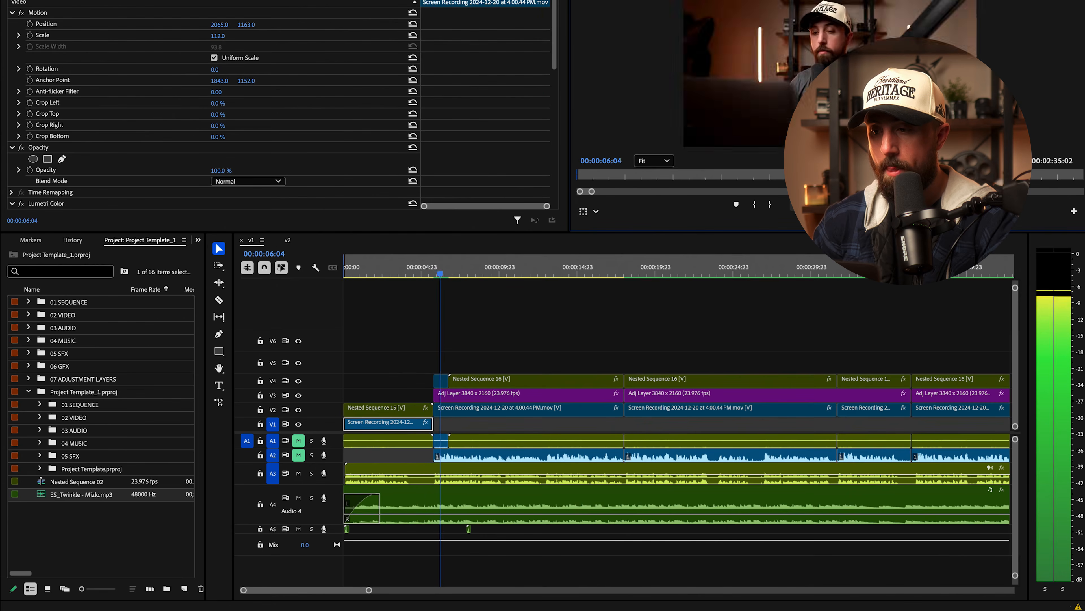
key("space")
left_click(453, 501)
left_click_drag(469, 273, 451, 277)
left_click_drag(473, 495, 492, 500)
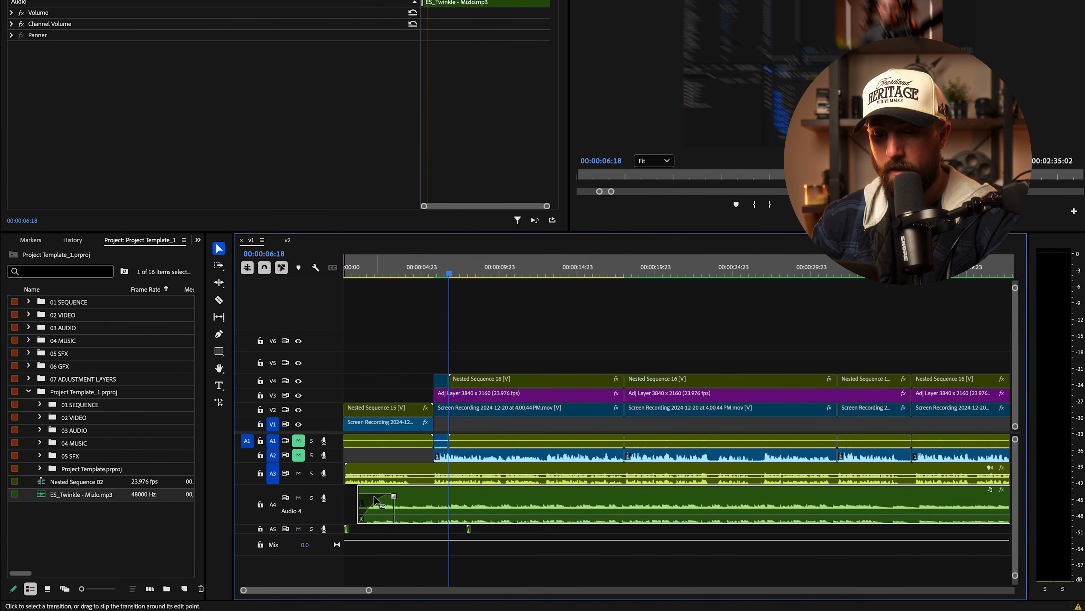
left_click_drag(363, 490, 327, 487)
left_click(795, 205)
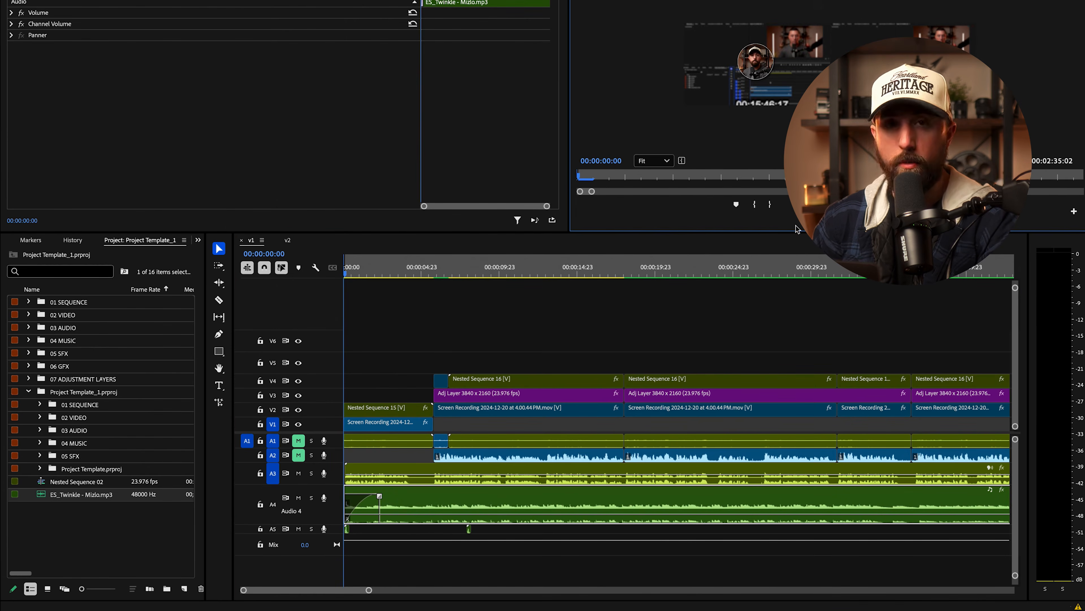
key("space")
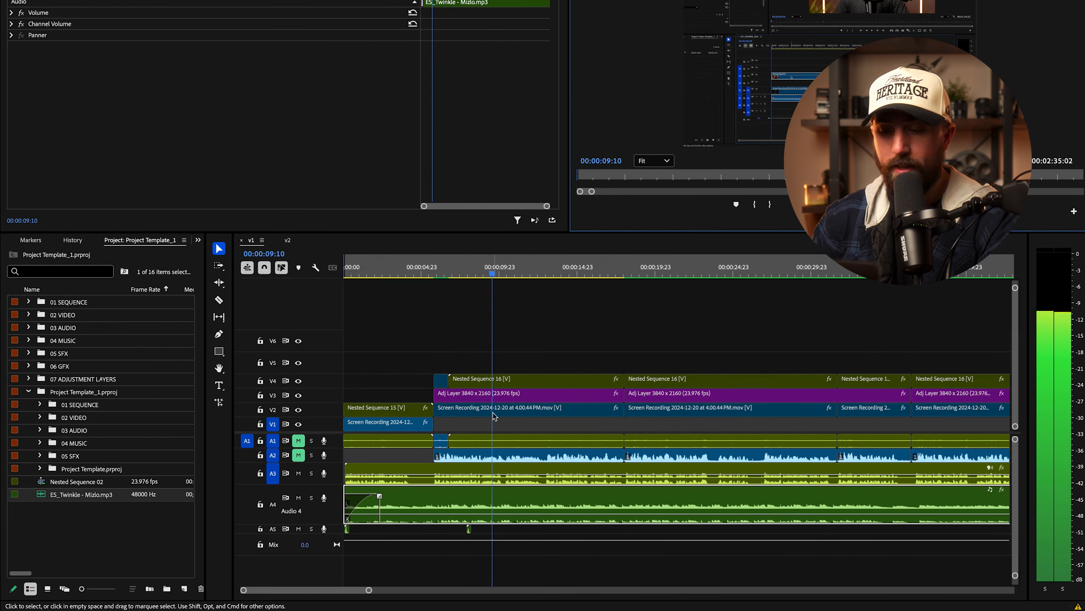
key("space")
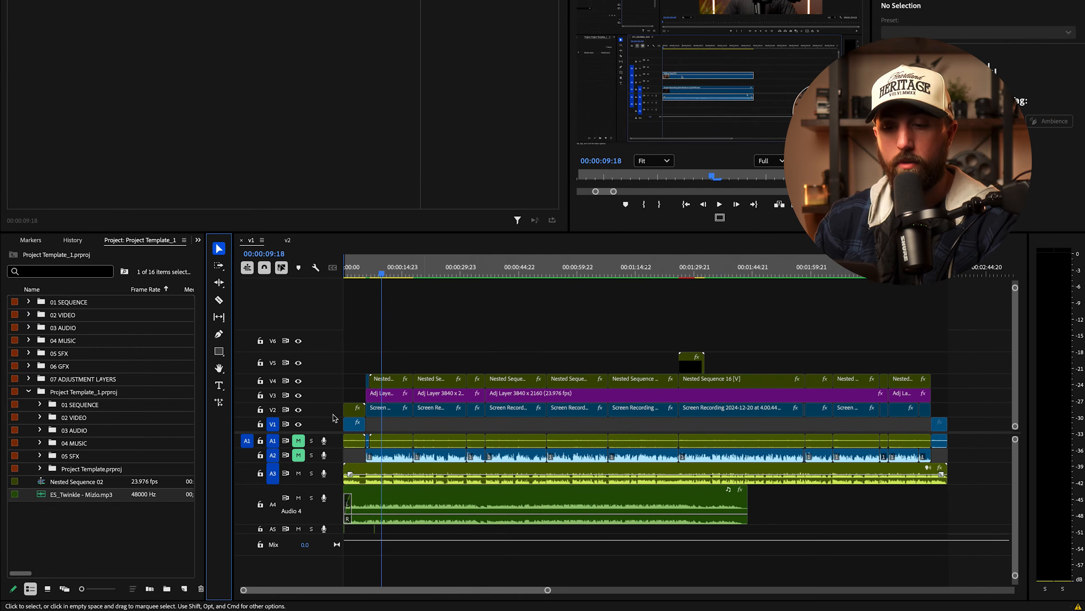
Step: Use the Remix Tool to stretch the Audio 4 music to the sequence end, then preview from about 00:00:27
left_click(222, 290)
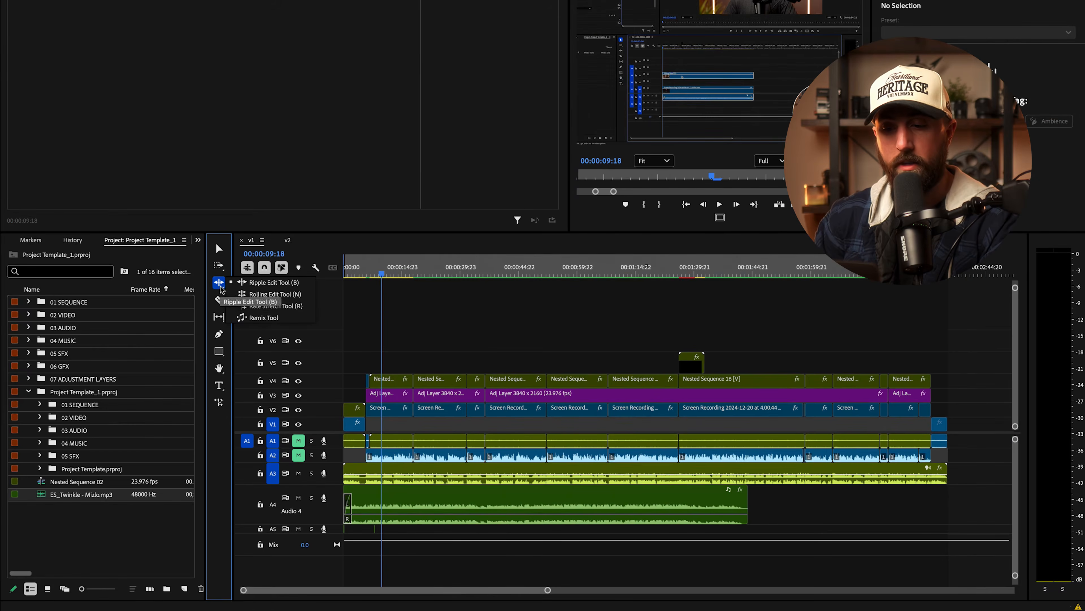
left_click(274, 323)
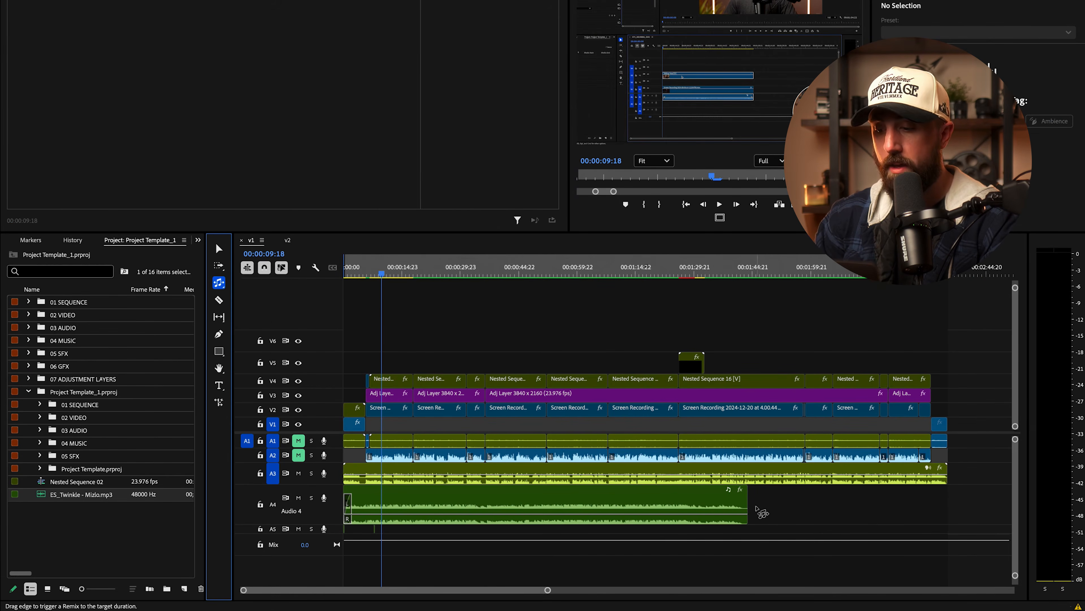
left_click_drag(750, 499, 769, 500)
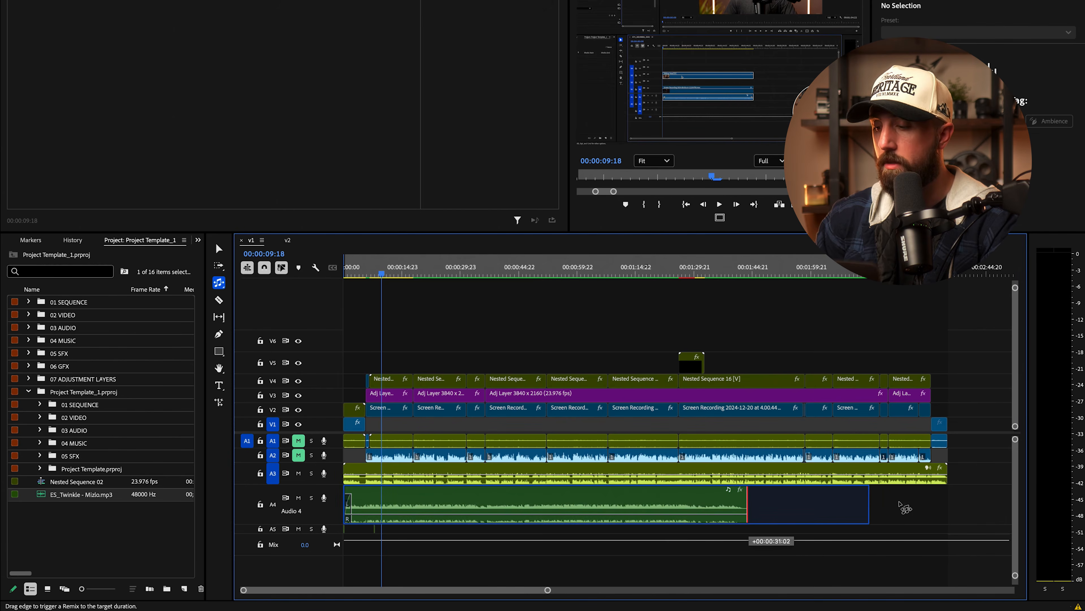
left_click_drag(956, 506, 957, 506)
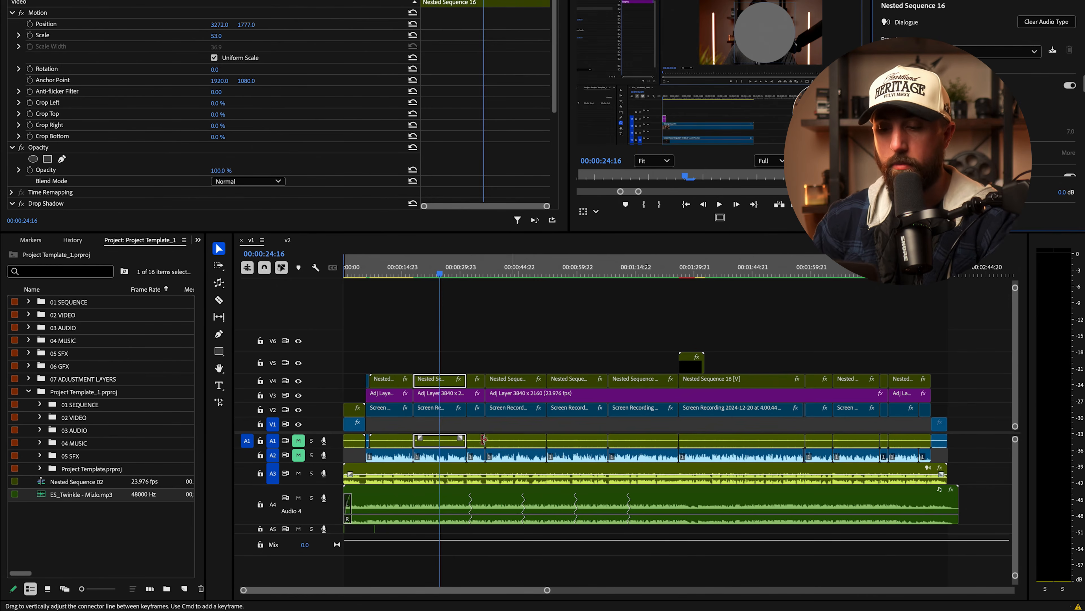
left_click_drag(427, 273, 421, 273)
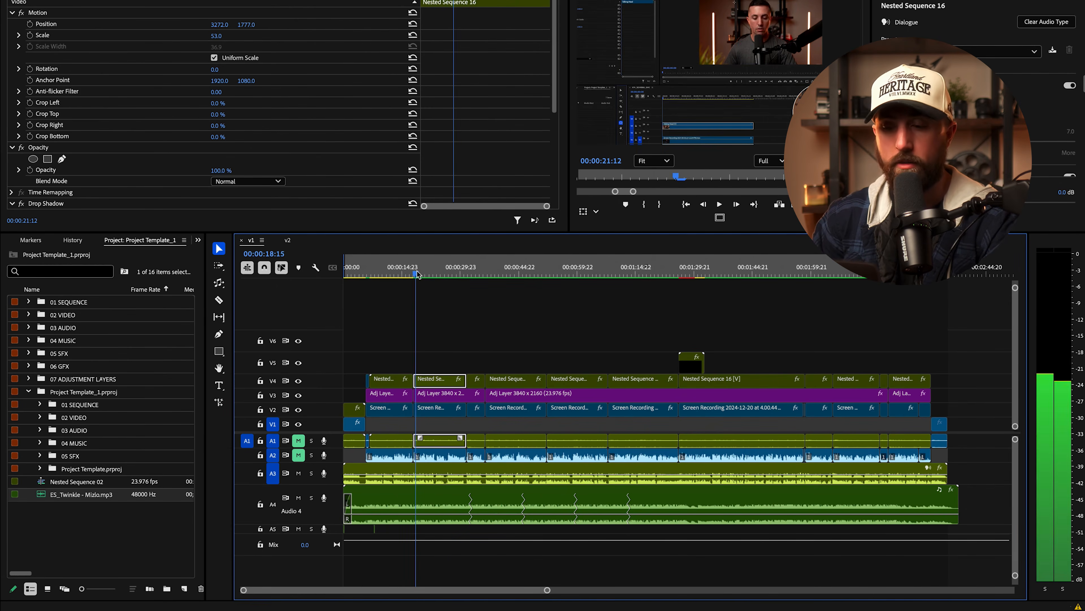
left_click(449, 265)
key("space")
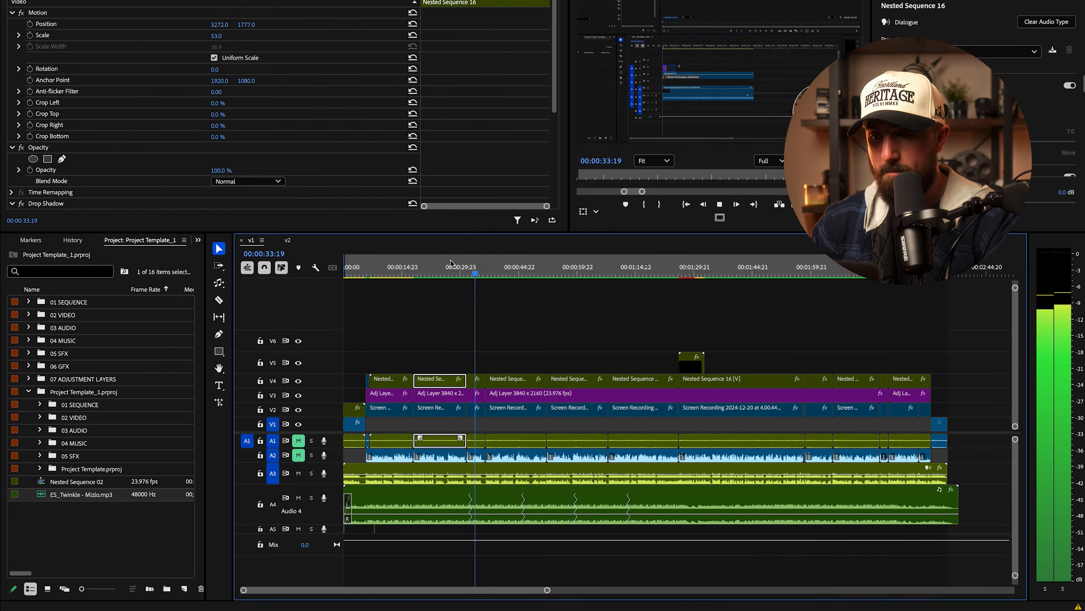
key("space")
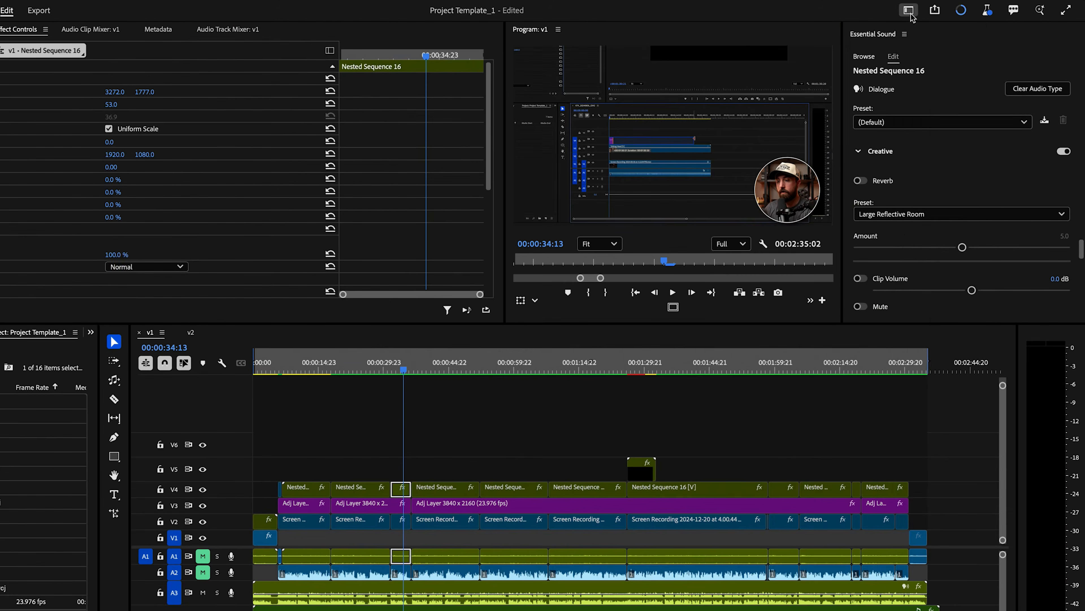
Step: Switch to the Audio workspace and drag the music clip's Remix Segments slider lower in Essential Sound
left_click(909, 10)
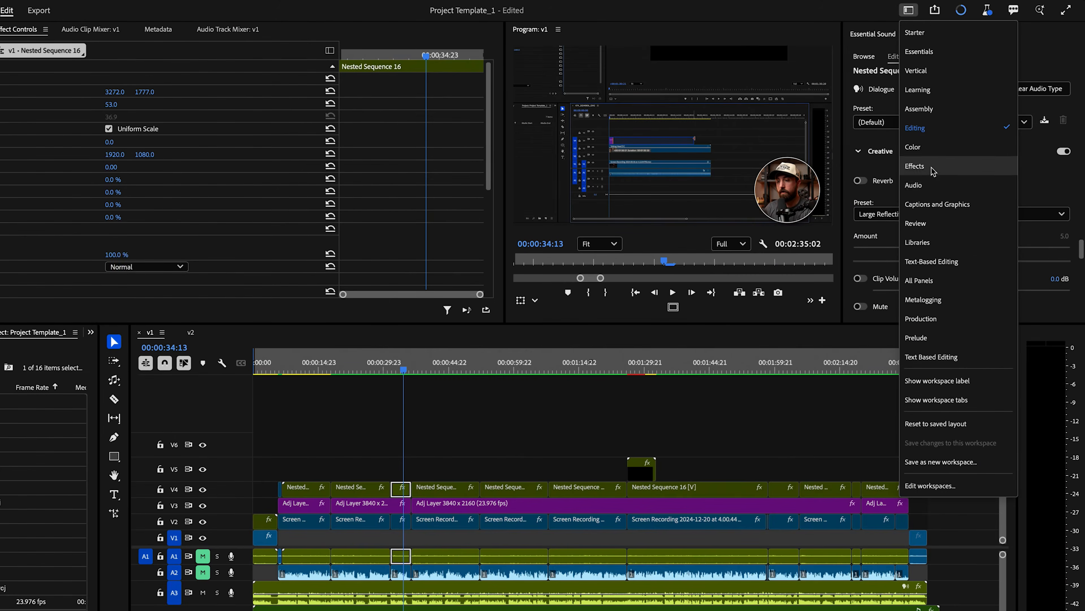
left_click(952, 184)
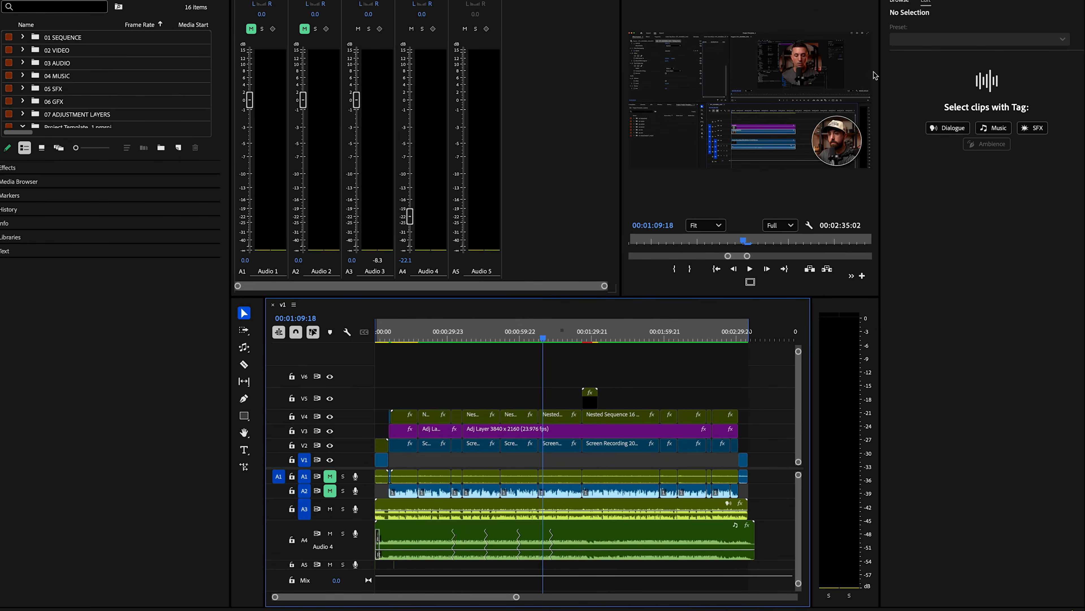
left_click(632, 524)
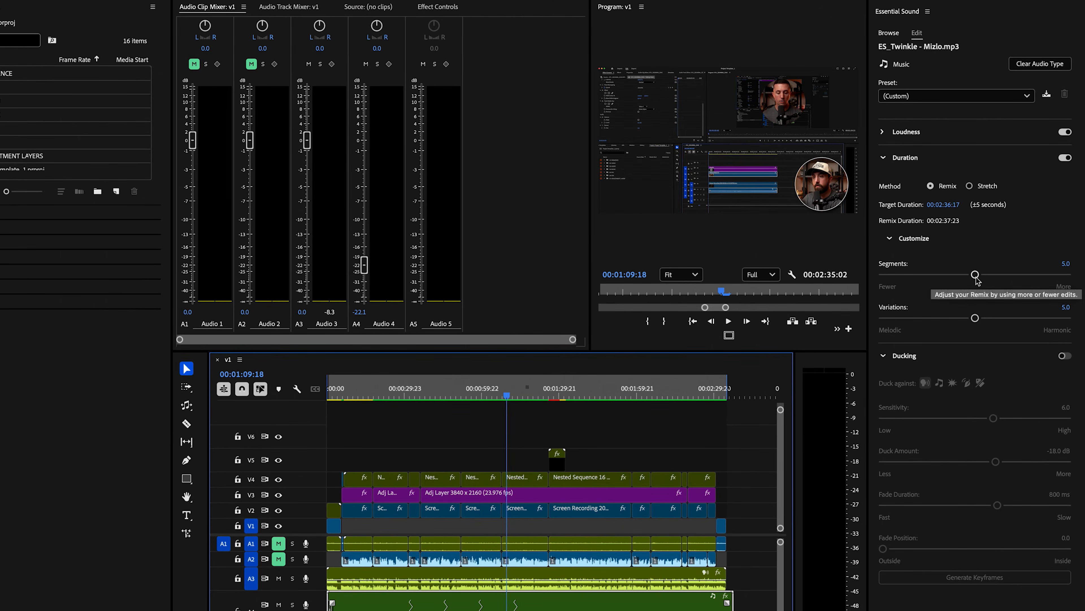
left_click_drag(977, 280, 889, 281)
Step: Play the remixed Twinkle music from 00:00:58:23 to check it
left_click(480, 323)
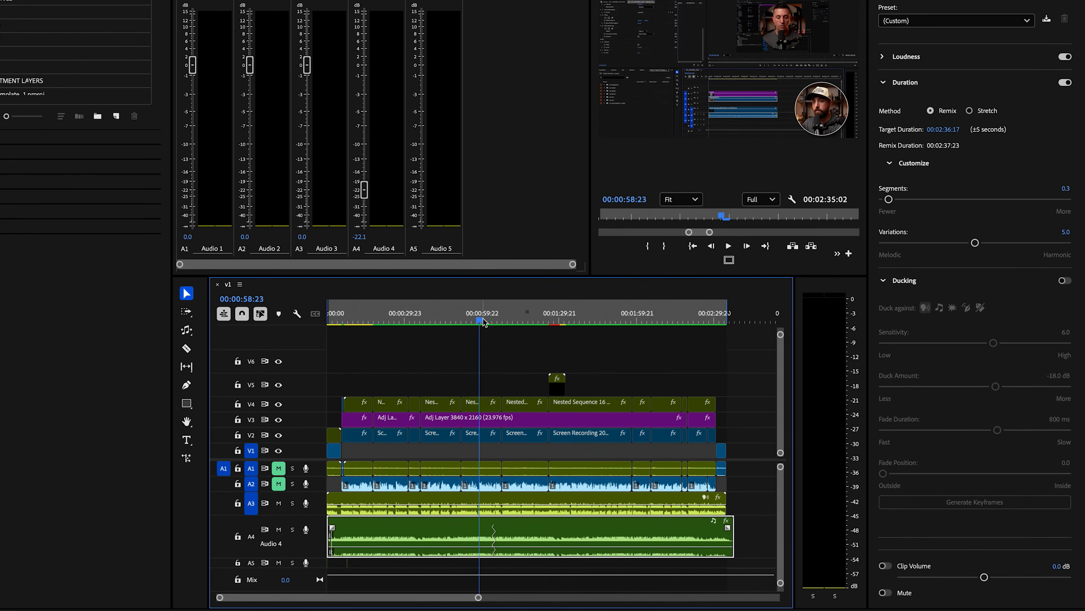
key("space")
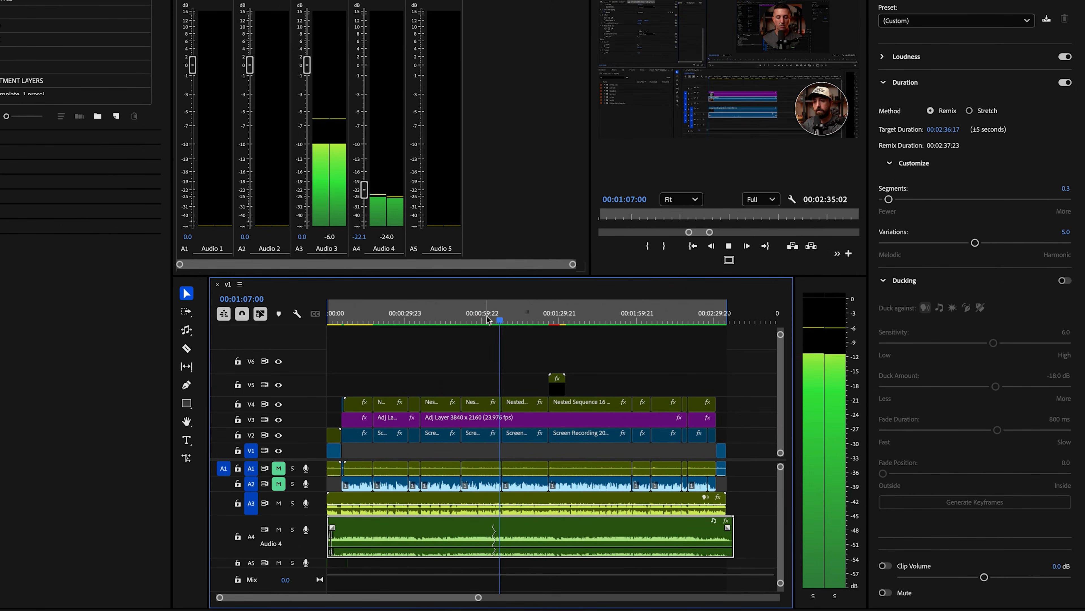
key("space")
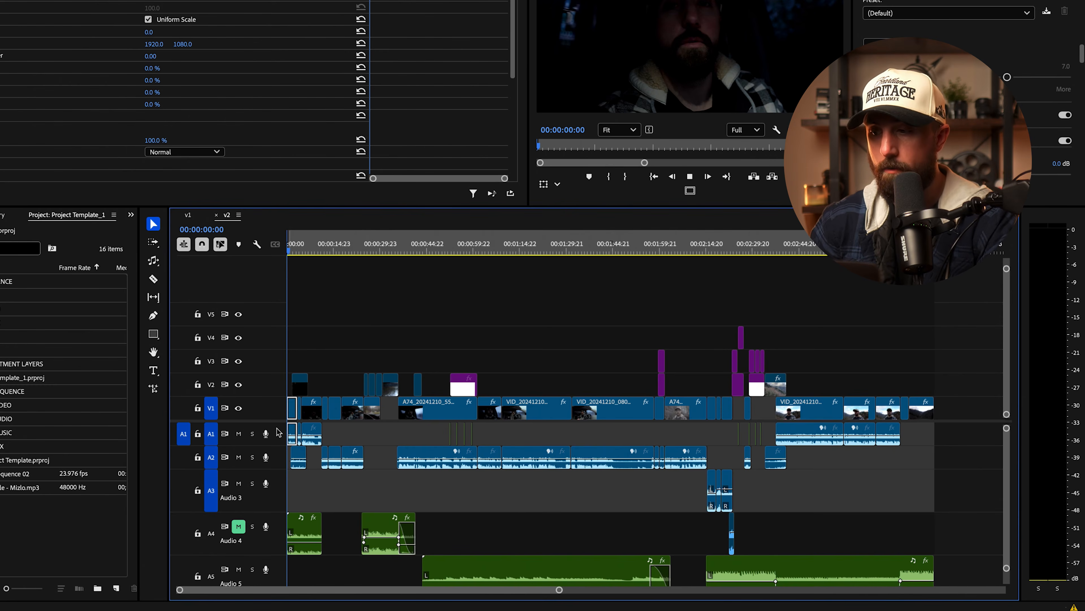
Step: Play the v2 sequence from the start, then move the playhead to around 00:00:20
key("space")
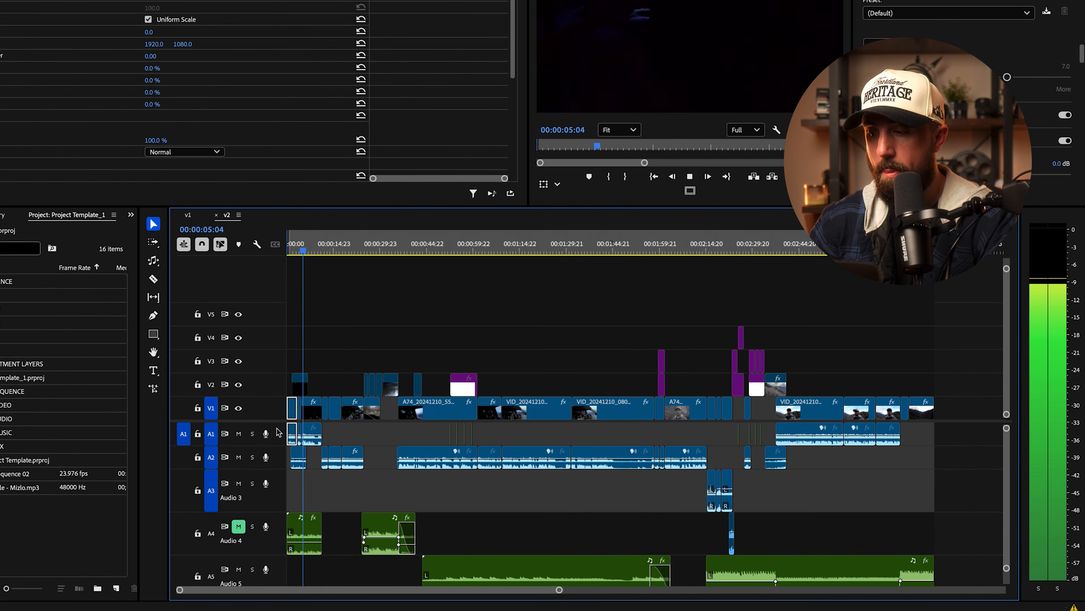
key("space")
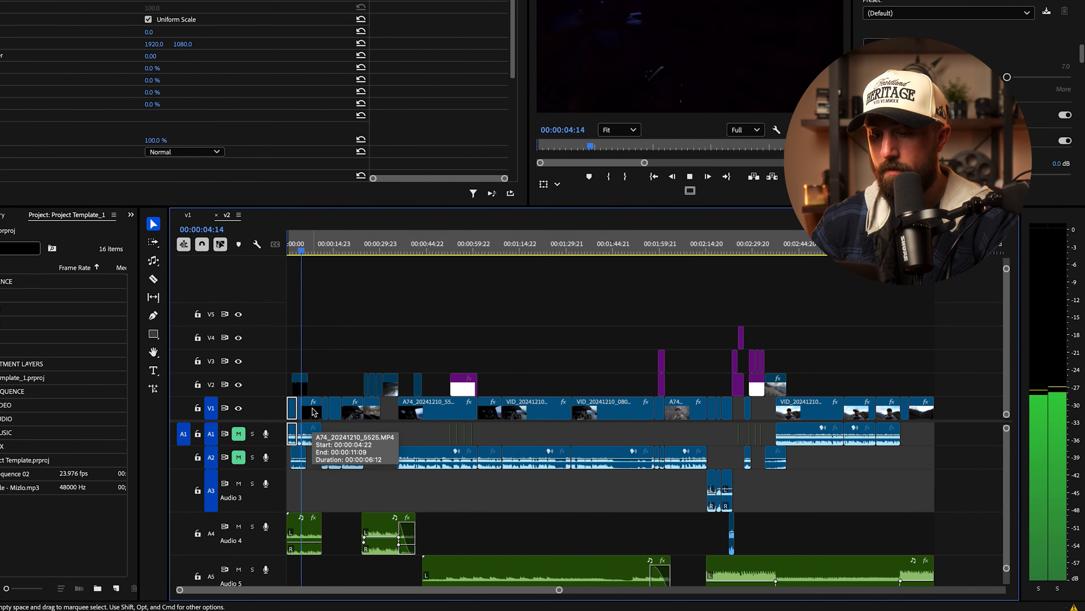
left_click(352, 252)
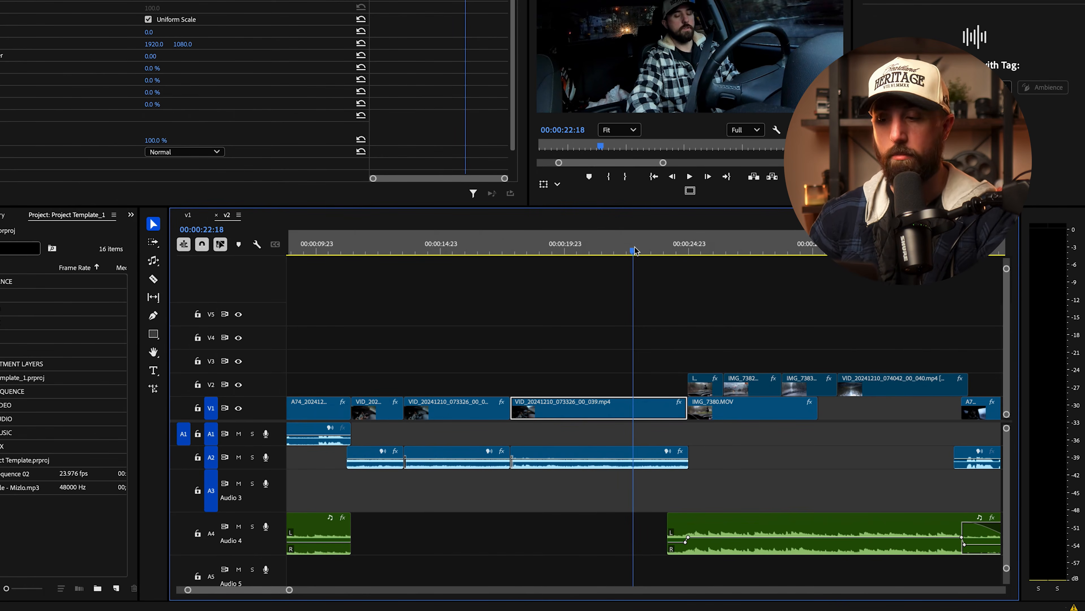
left_click(664, 250)
key("space")
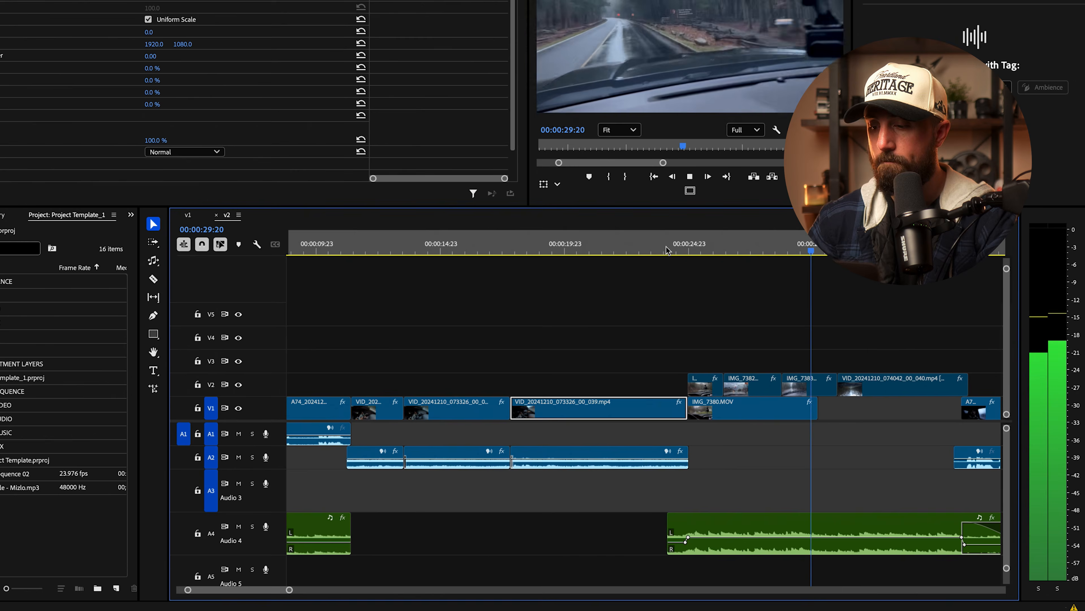
key("space")
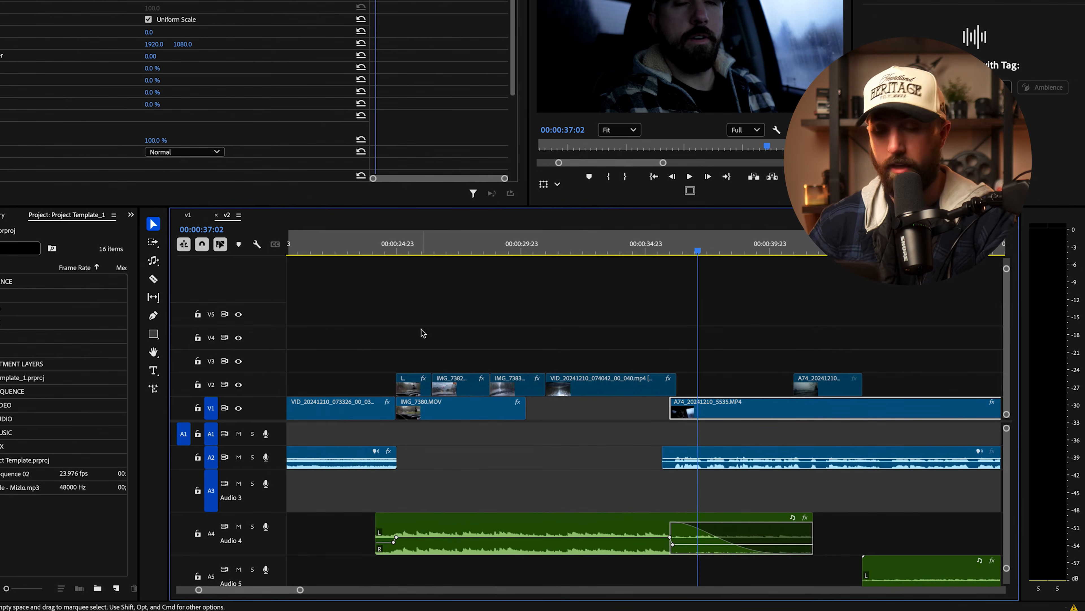
left_click(403, 543)
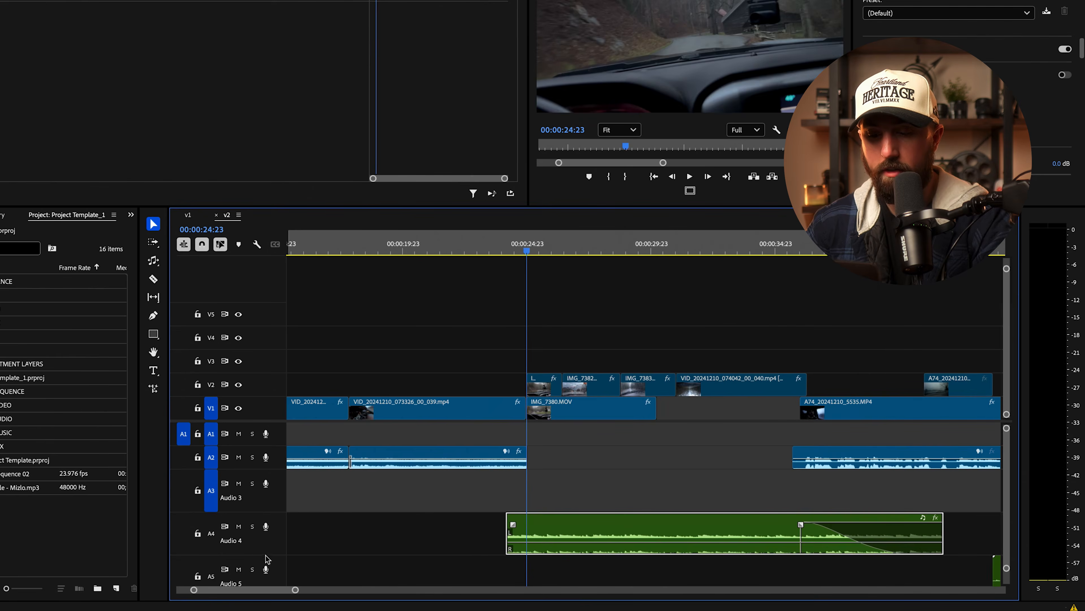
Step: Add a music fade-in near 00:00:24 with two Audio 4 volume keyframes, the first silenced, and preview it
left_click_drag(267, 559, 268, 570)
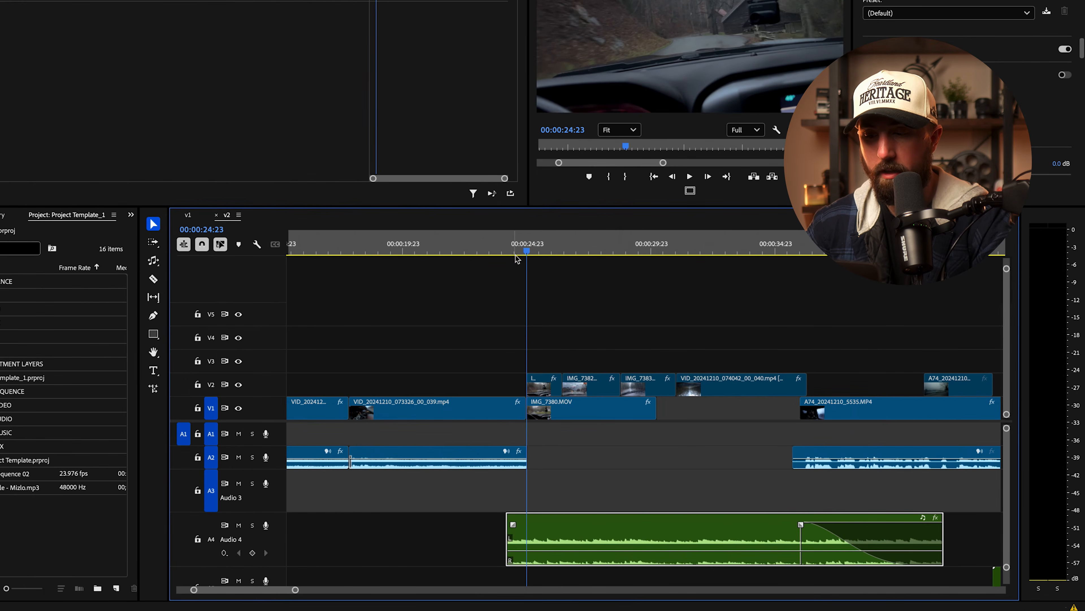
mouse_move(523, 256)
left_mouse_down()
mouse_move(508, 257)
mouse_move(526, 256)
left_mouse_up()
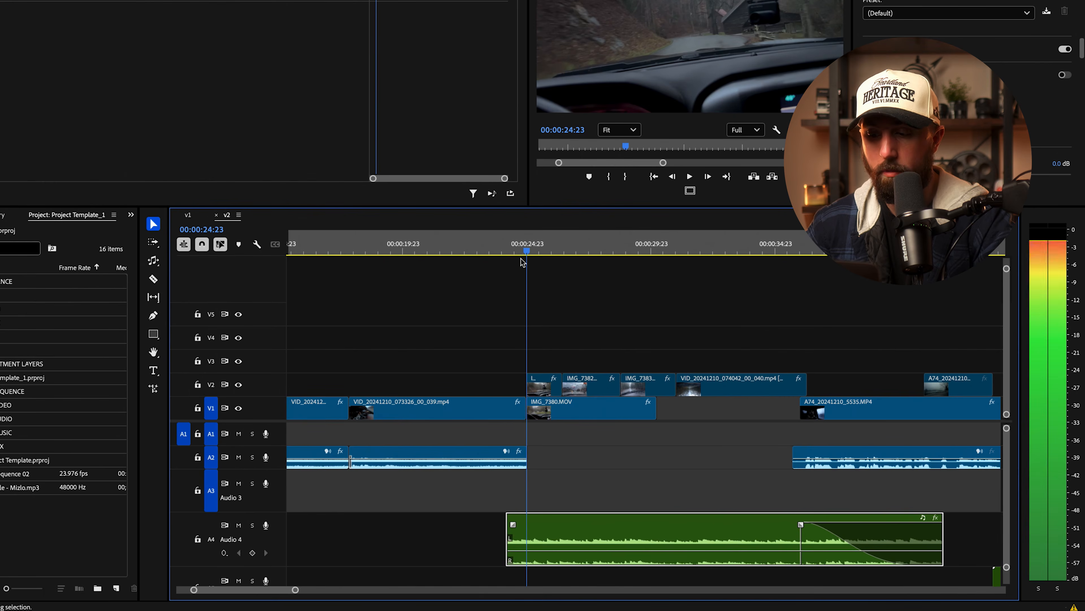
left_click(252, 552)
left_click_drag(527, 250, 521, 251)
left_click(253, 553)
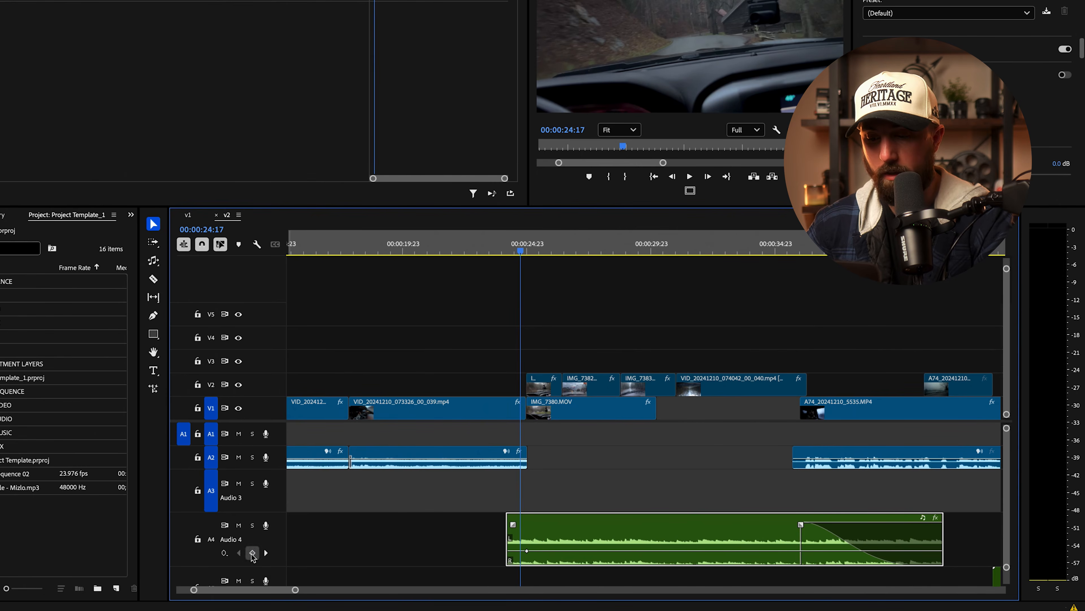
left_click_drag(522, 555, 510, 559)
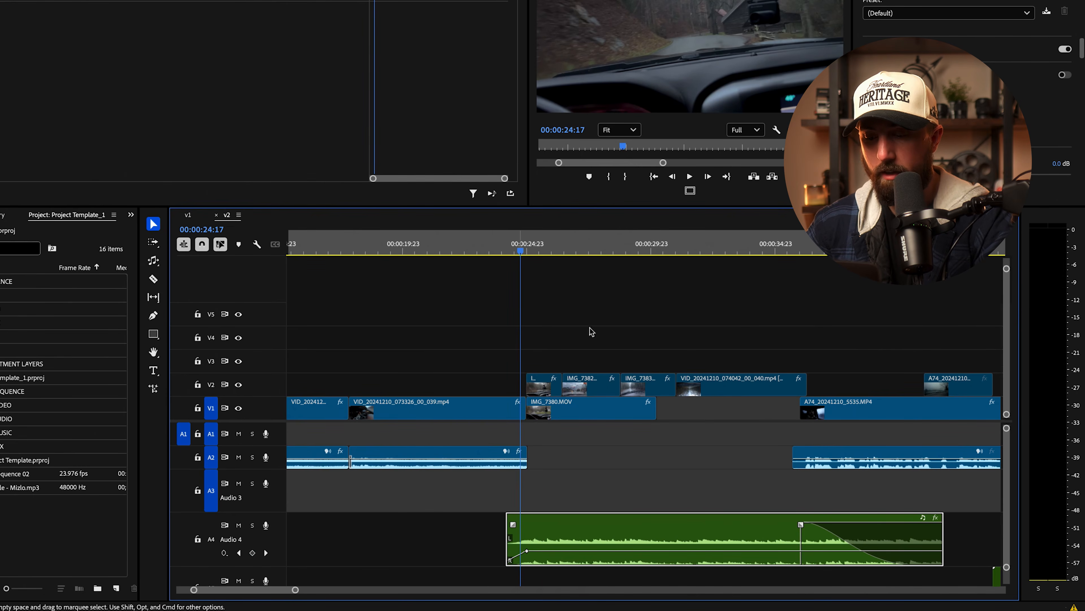
left_click(507, 251)
left_click(497, 251)
key("space")
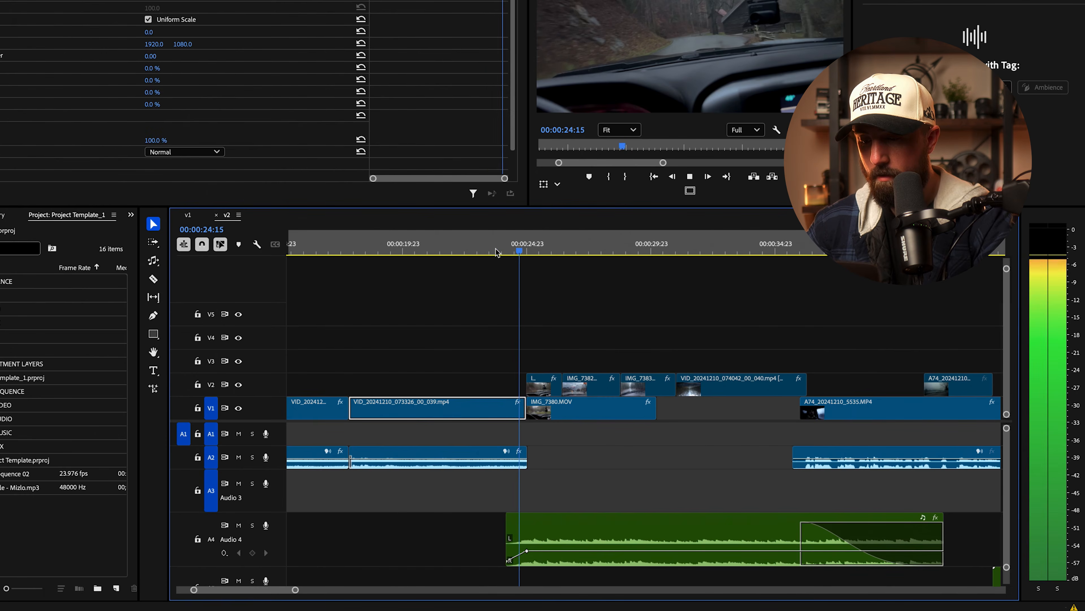
key("space")
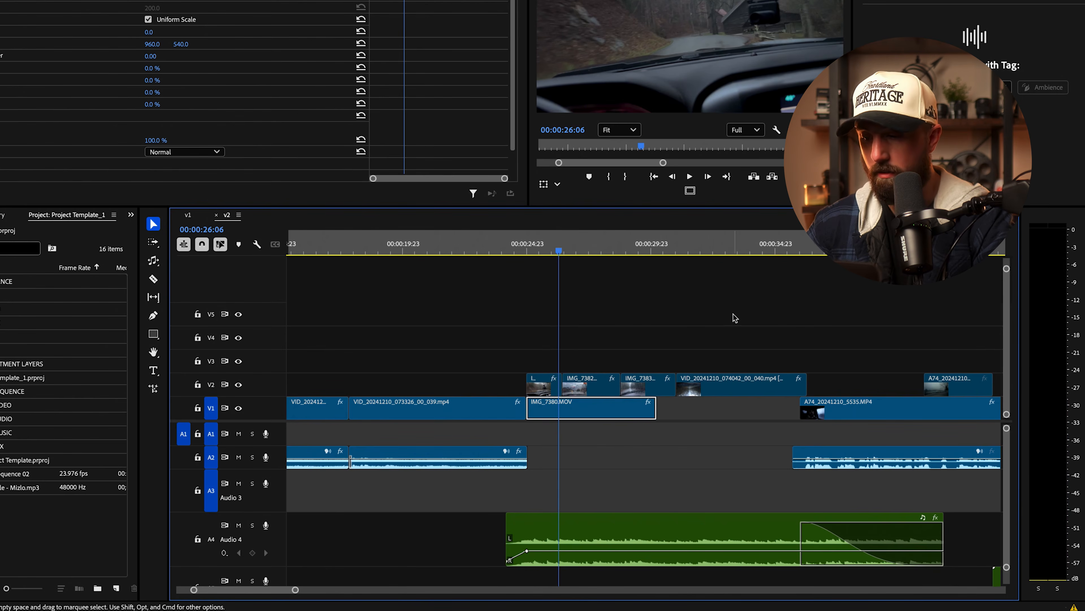
Step: Add two volume keyframes near 00:00:36 and raise the music between them to -7.9 dB
left_click_drag(672, 251, 806, 256)
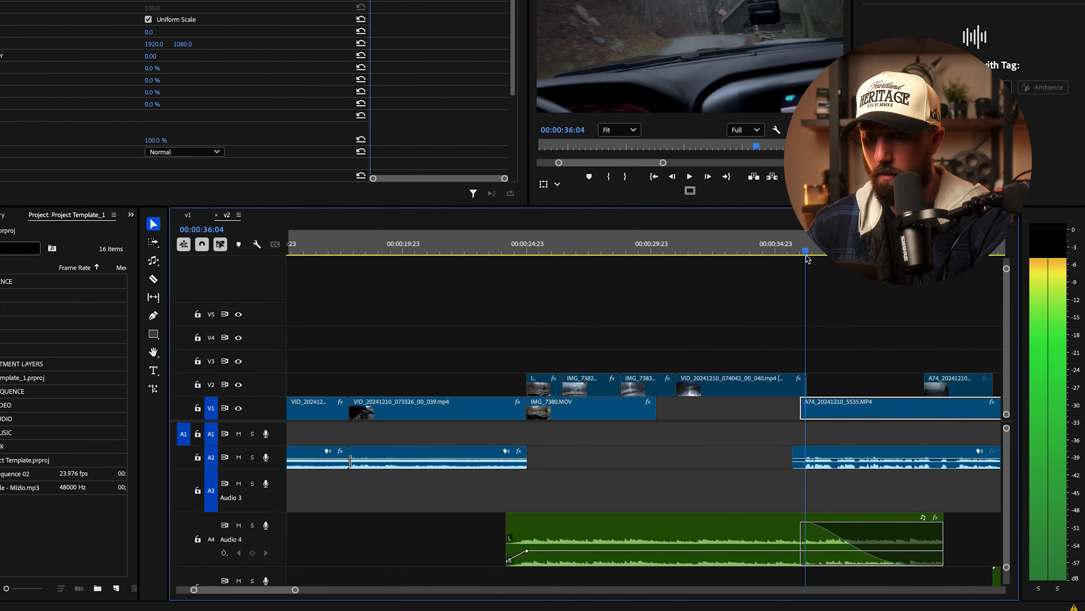
left_click(528, 558)
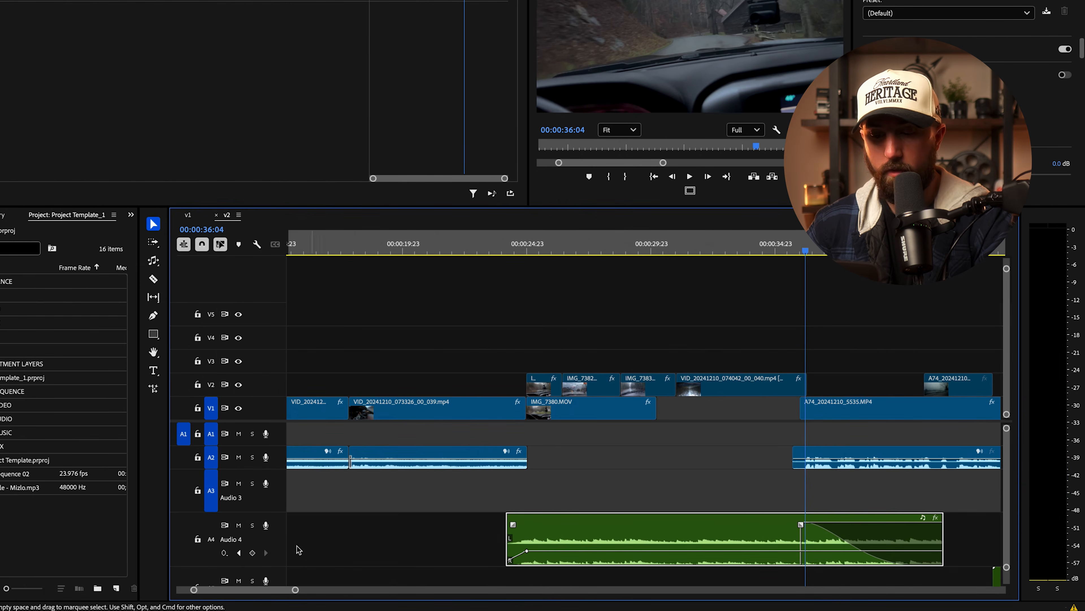
left_click(253, 552)
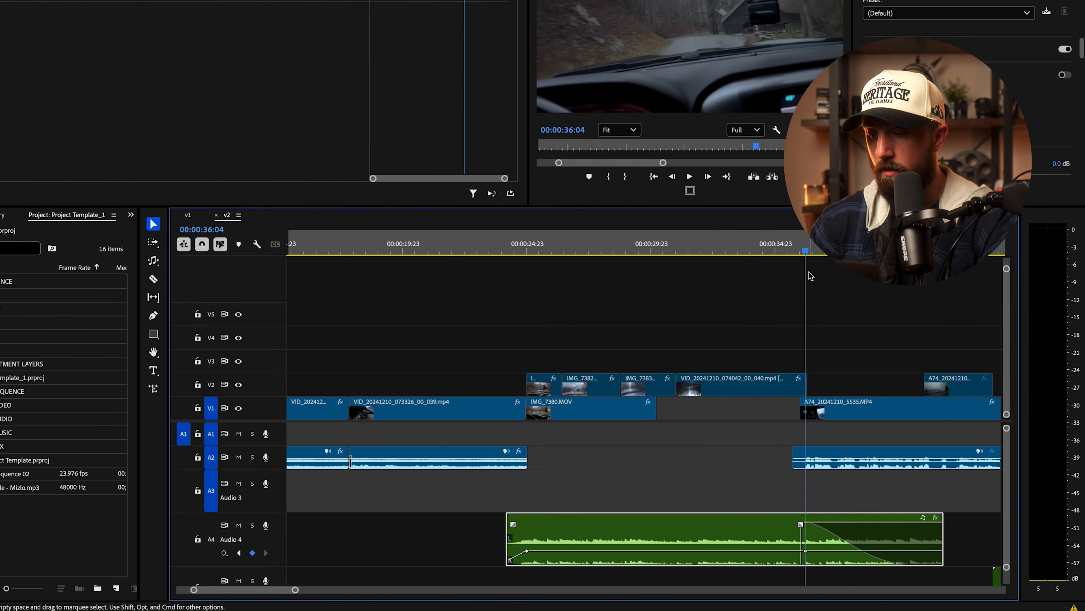
key("Left")
key("Left")
key("Left")
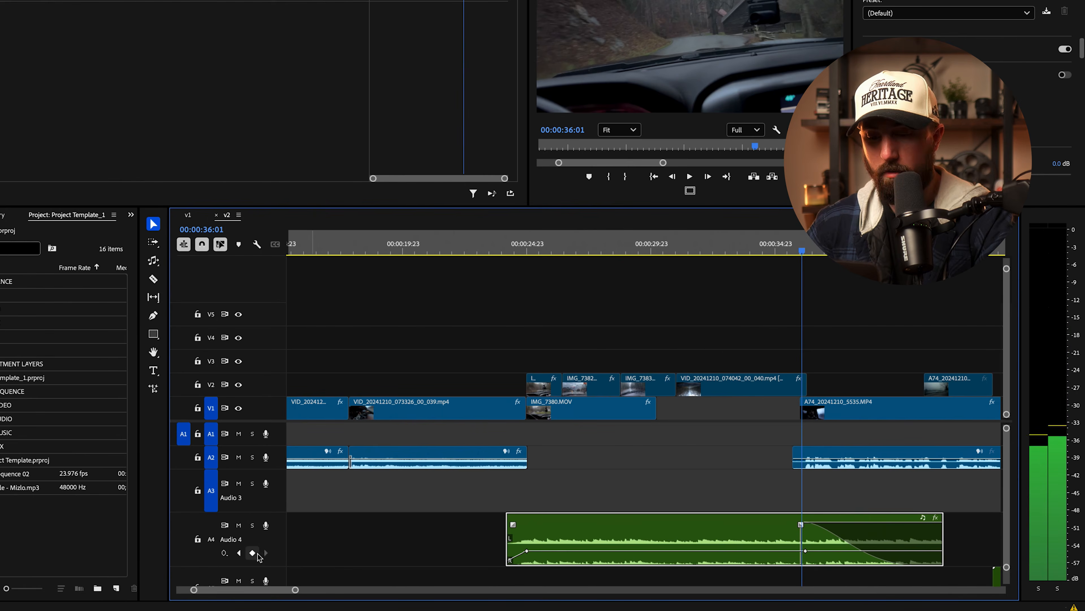
left_click(253, 552)
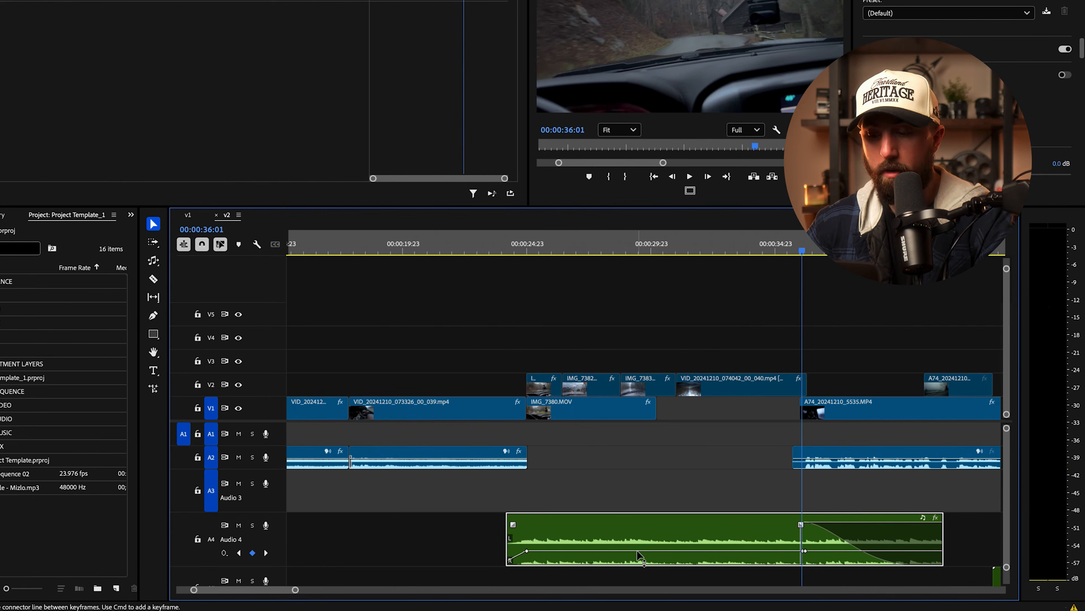
left_click_drag(640, 555, 639, 548)
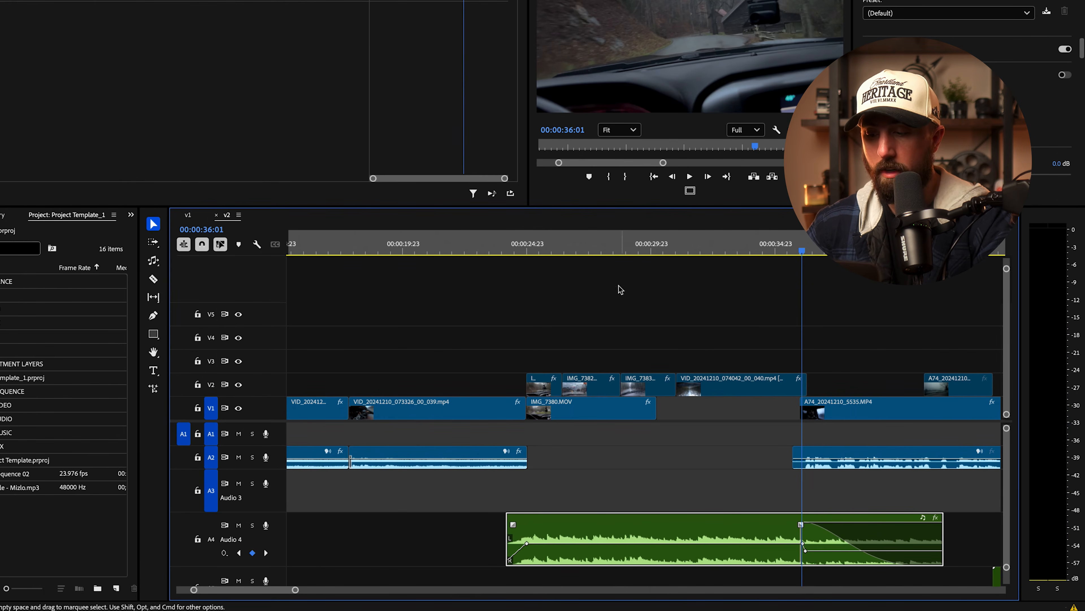
Step: Play back from about 00:00:24 and from 00:00:35:00 to check the music ducking
left_click(504, 251)
key("space")
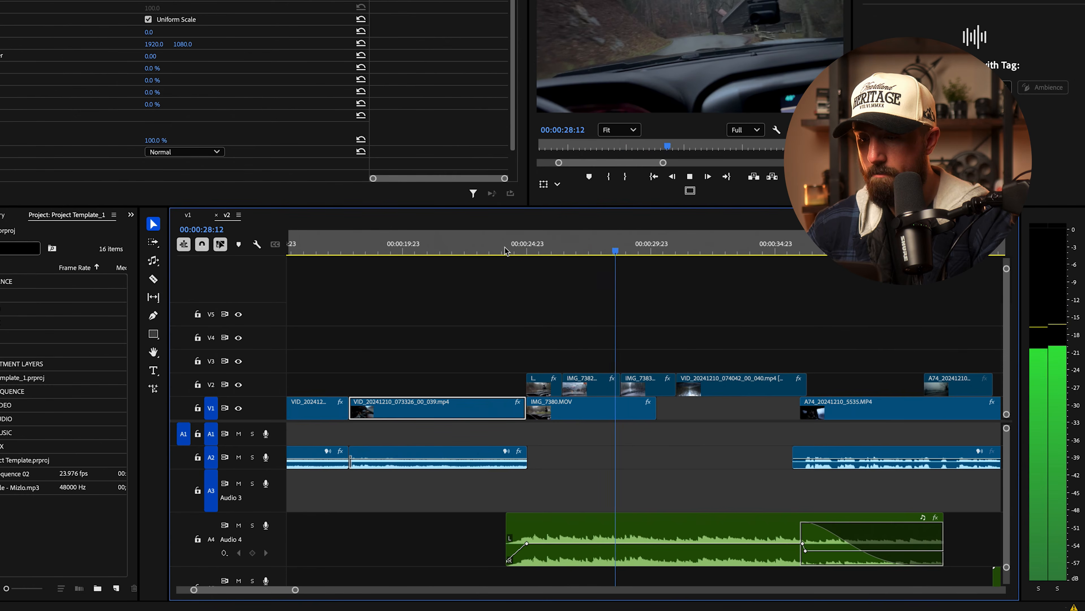
left_click(777, 247)
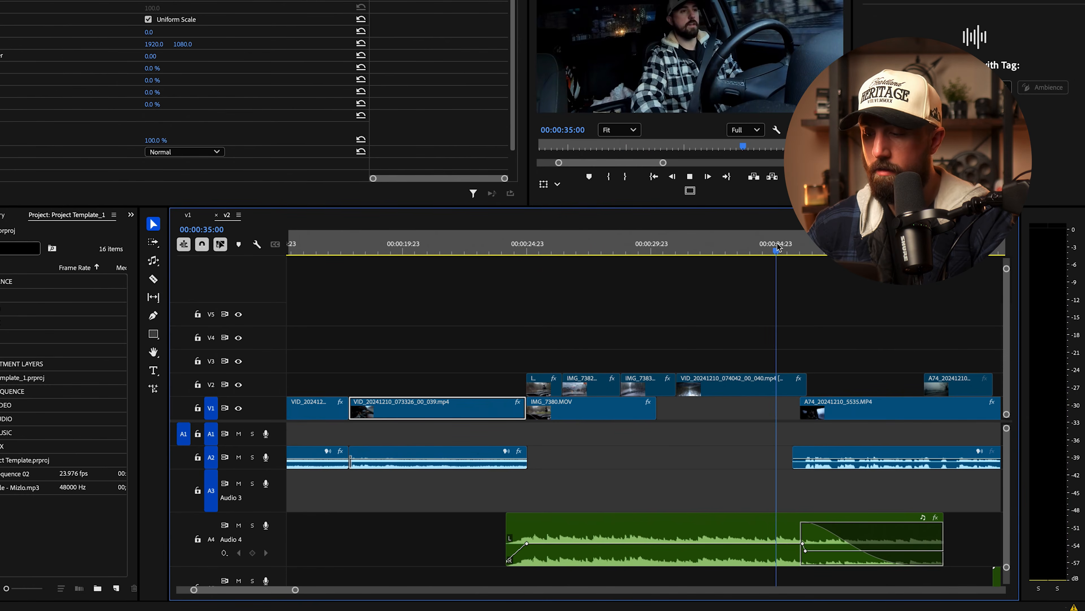
key("space")
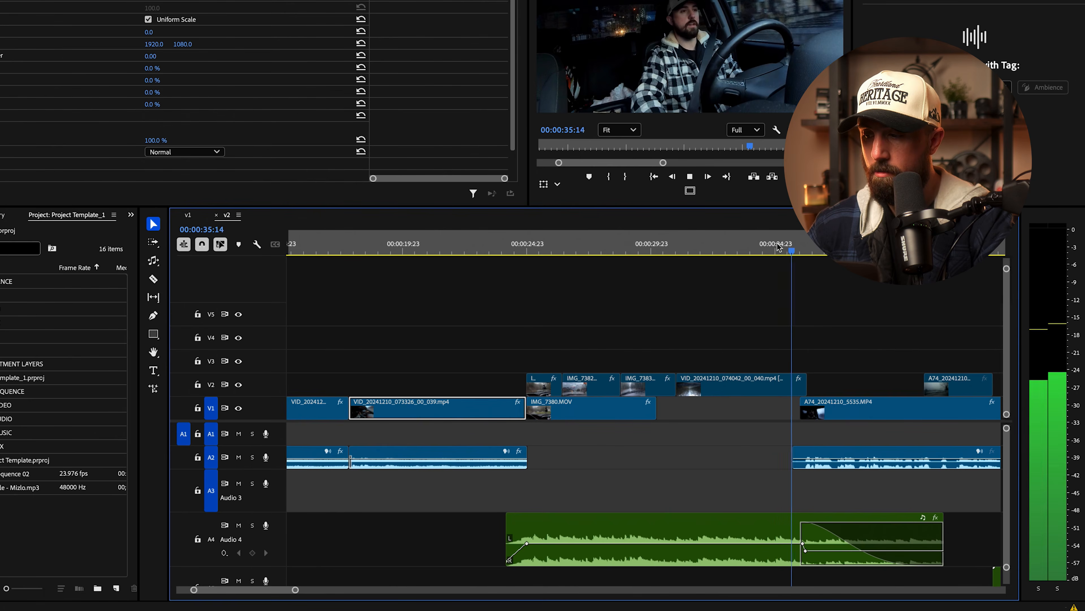
key("space")
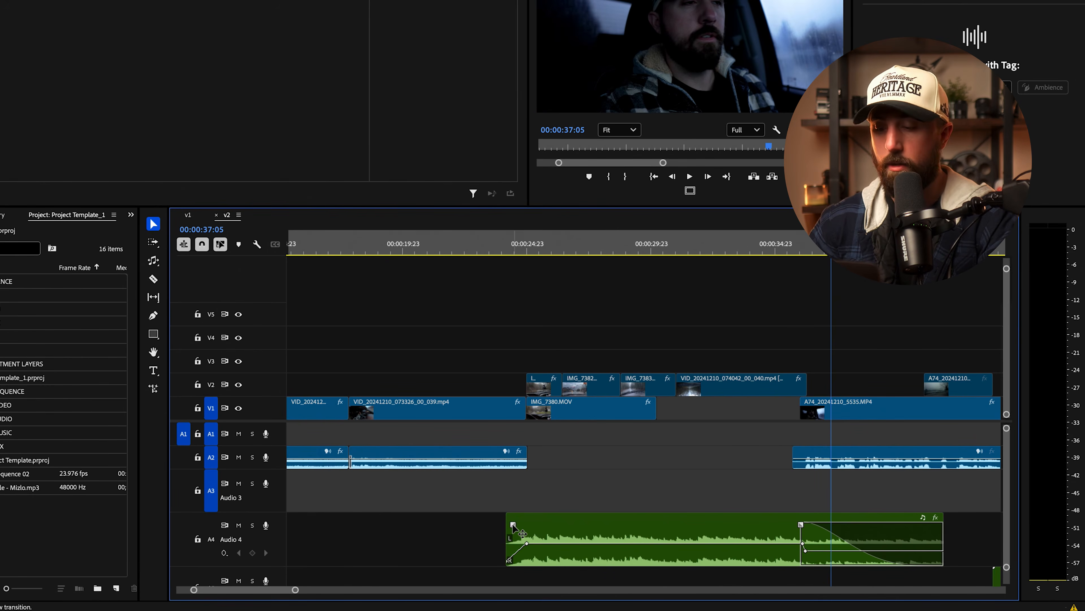
Step: Lengthen the Audio 4 music clip's fade-in to 00:00:01:11
left_click_drag(513, 525, 541, 525)
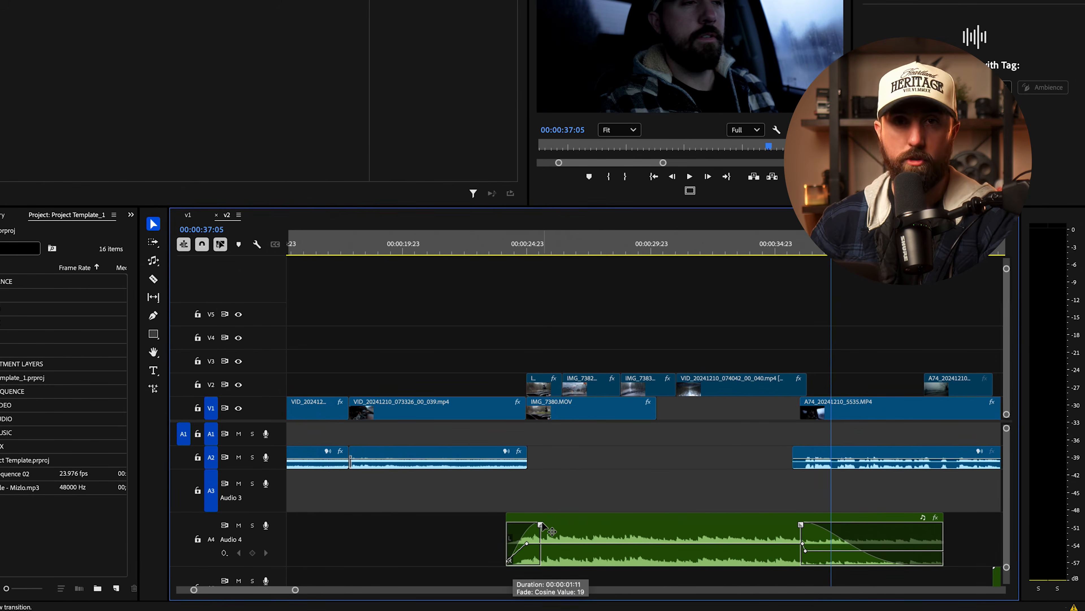
key("x")
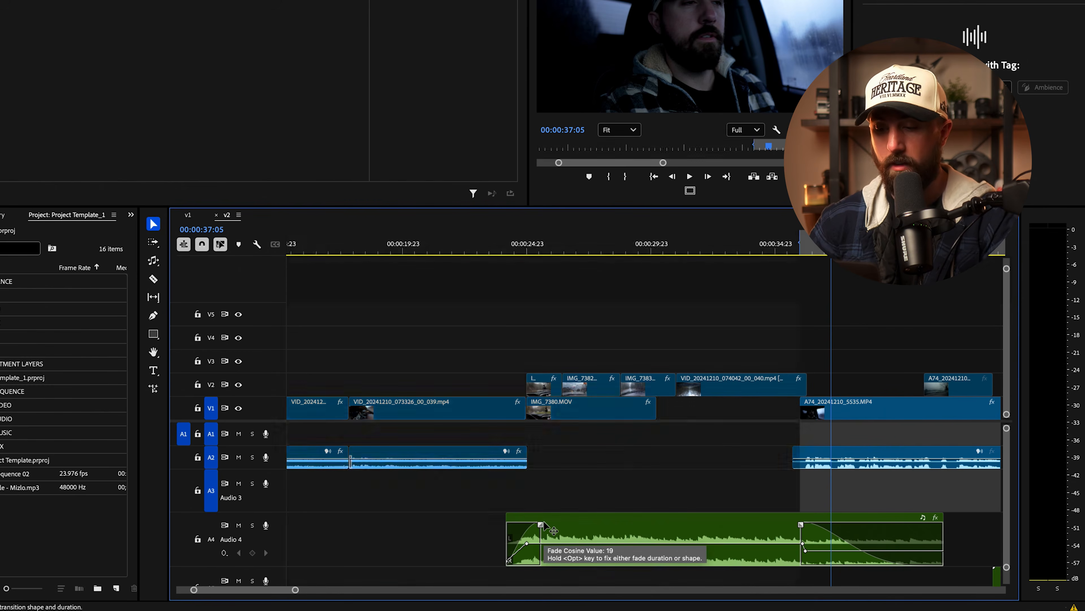
key("super+z")
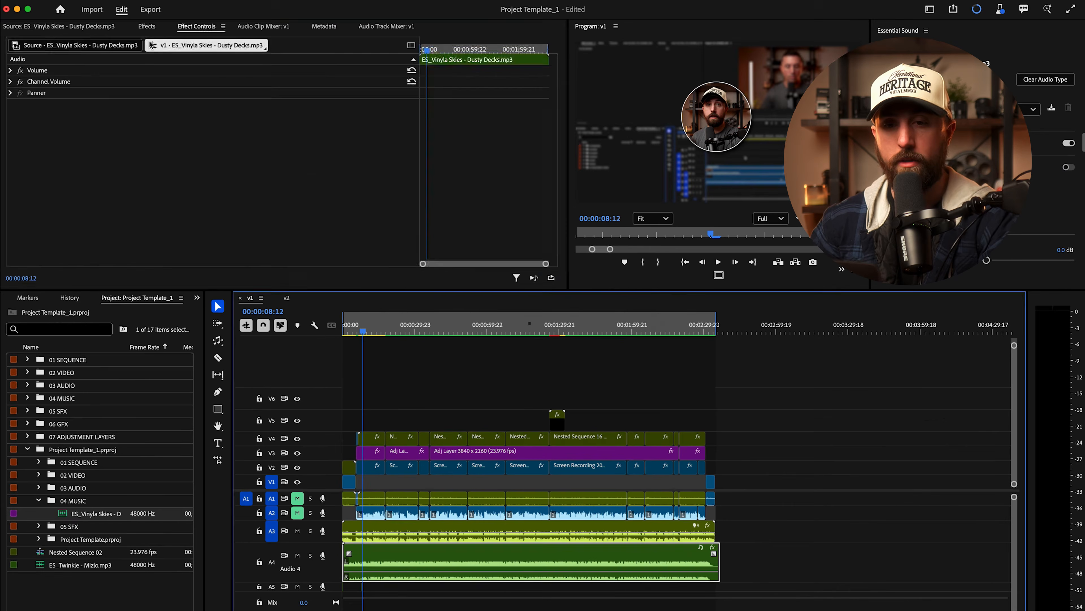
Step: Search effects for 'low', drop Lowpass onto the Audio 4 music clip, and show its Effect Controls
left_click(147, 25)
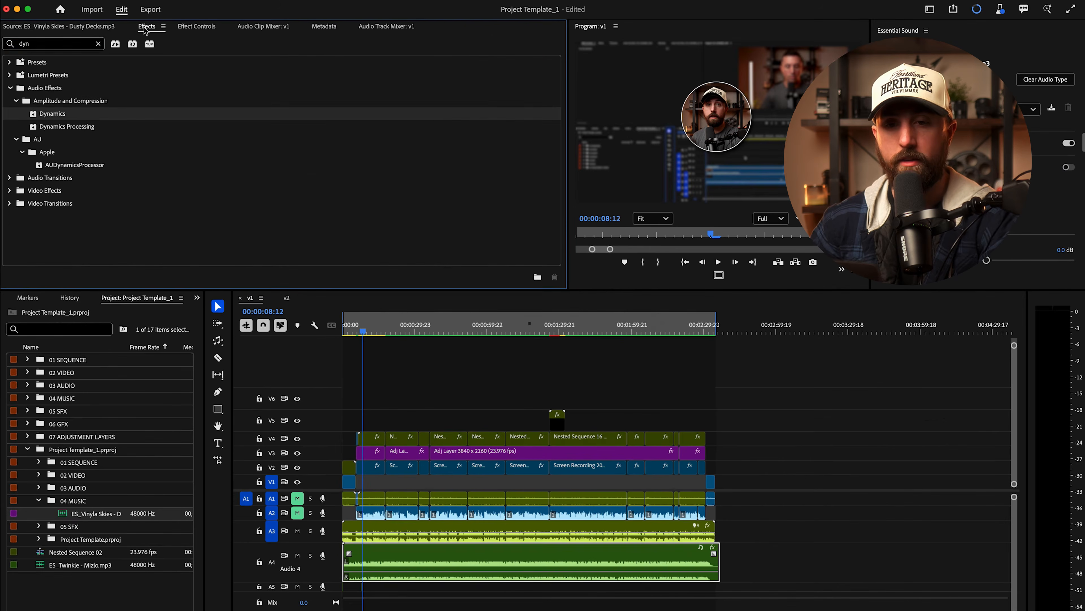
left_click(99, 44)
left_click(91, 45)
type("low")
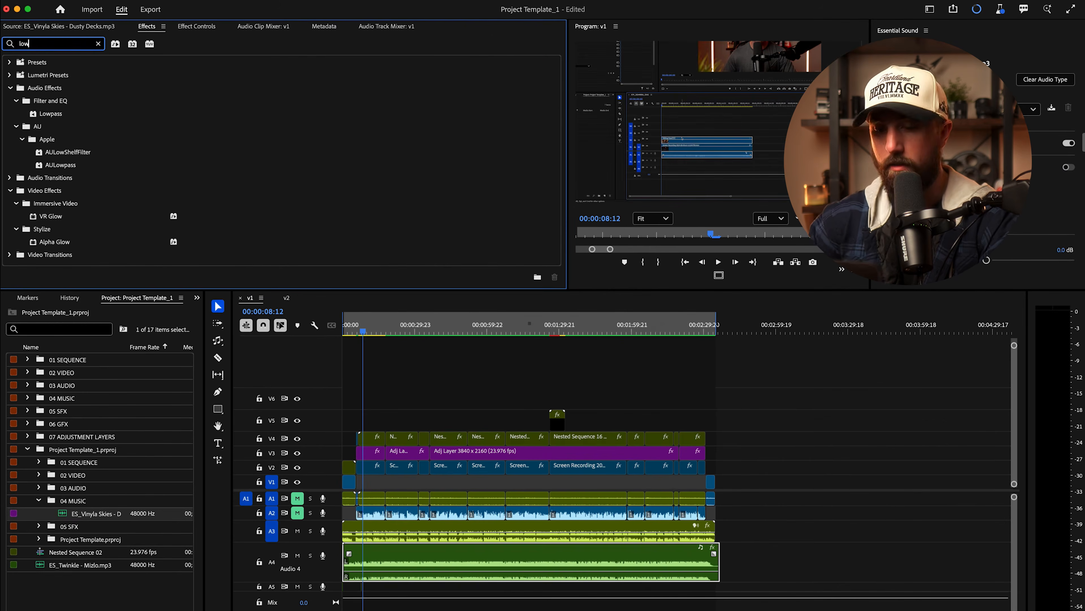
left_click_drag(55, 116, 440, 564)
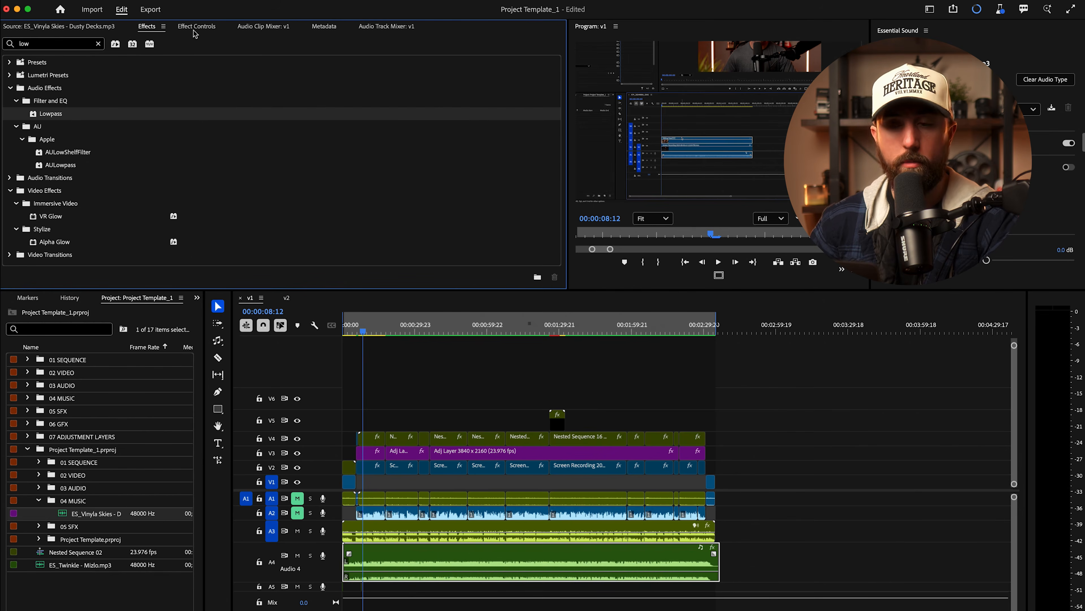
left_click(364, 331)
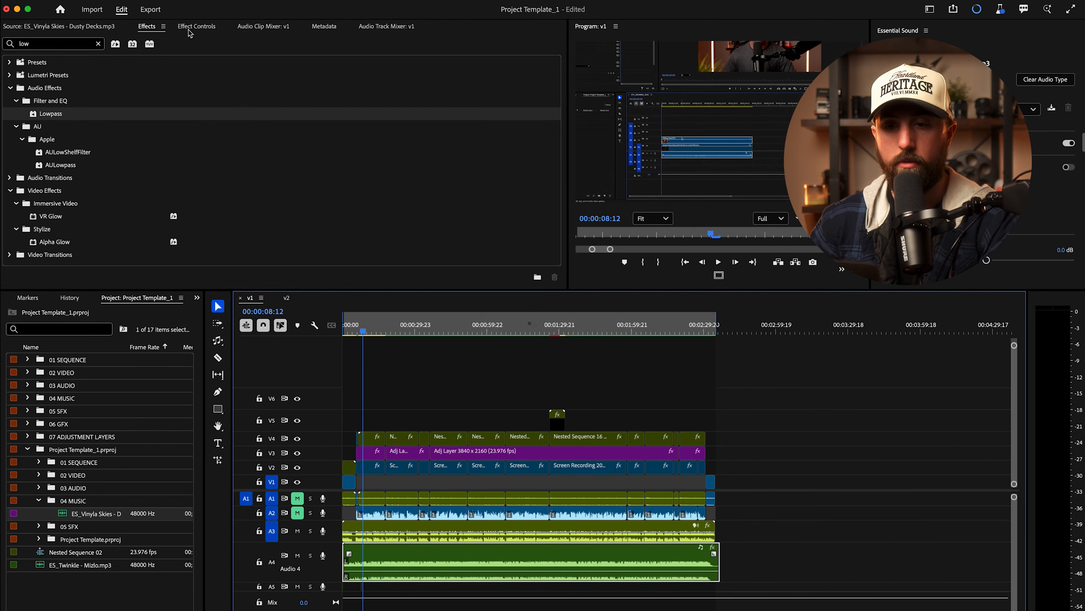
left_click(196, 27)
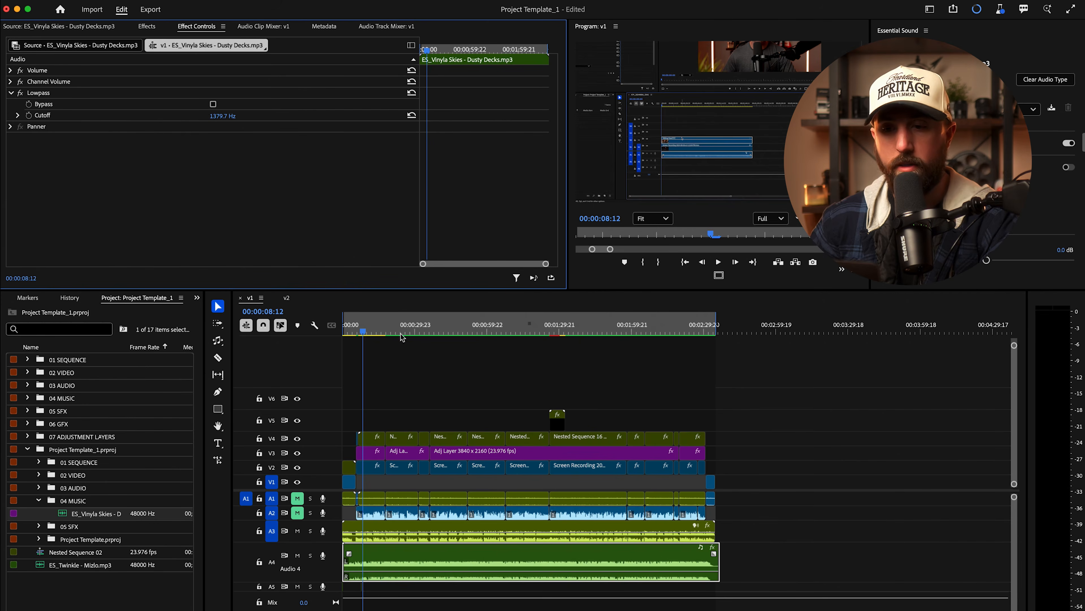
Step: Listen to the music while trying a Lowpass cutoff near 618 Hz, then raise it to 1073.8 Hz
key("space")
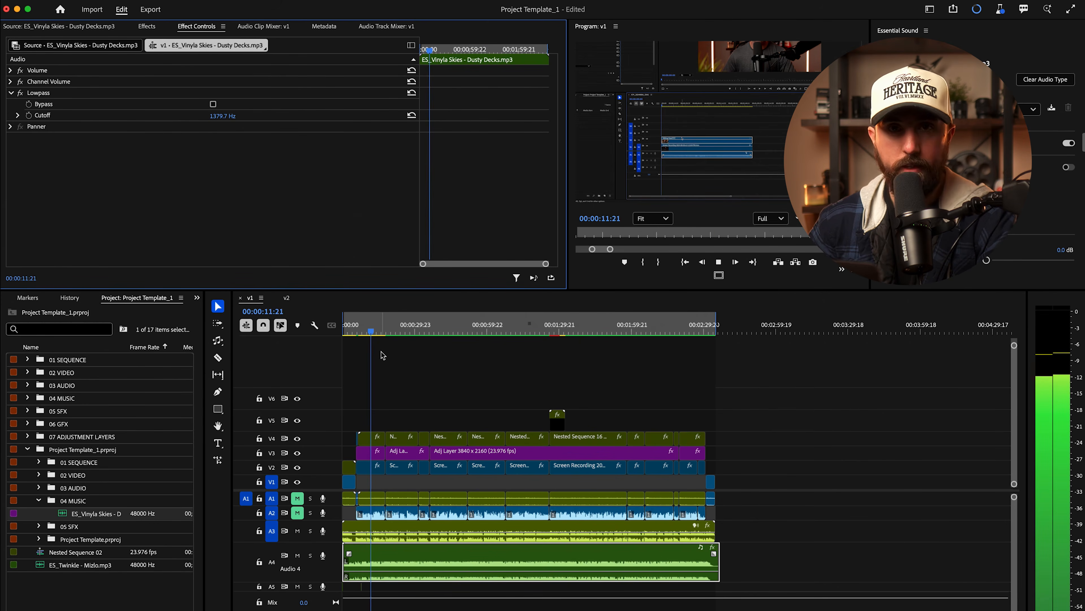
key("space")
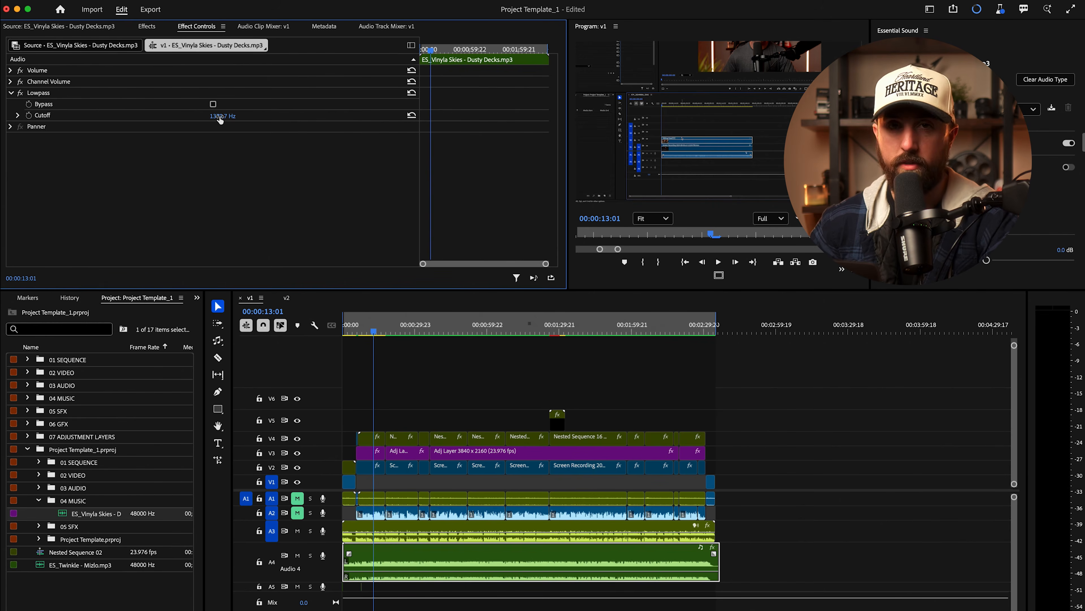
left_click_drag(220, 119, 227, 117)
key("space")
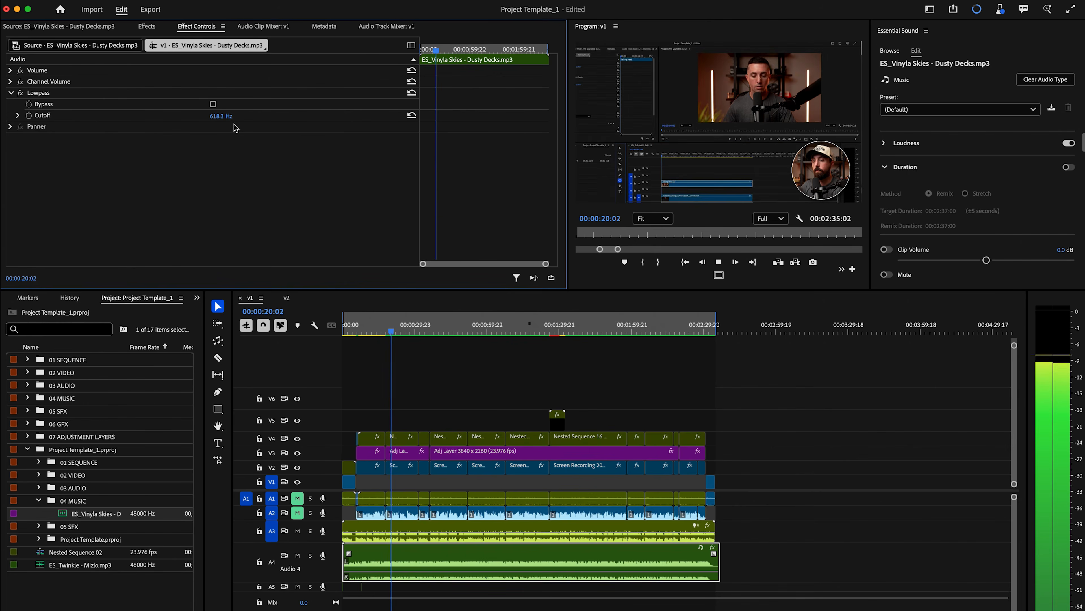
left_click_drag(222, 122, 240, 121)
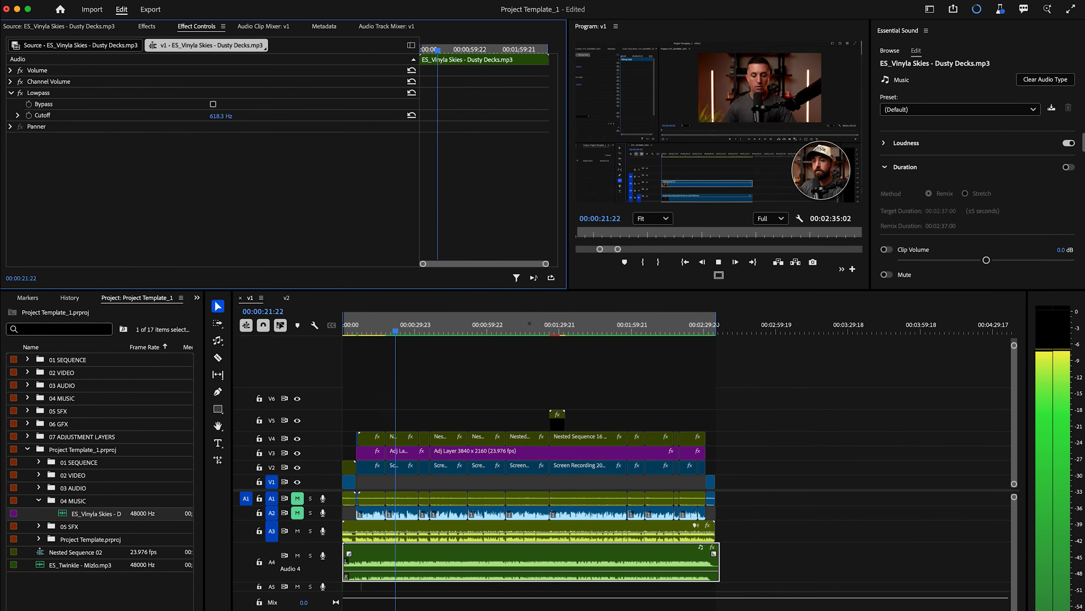